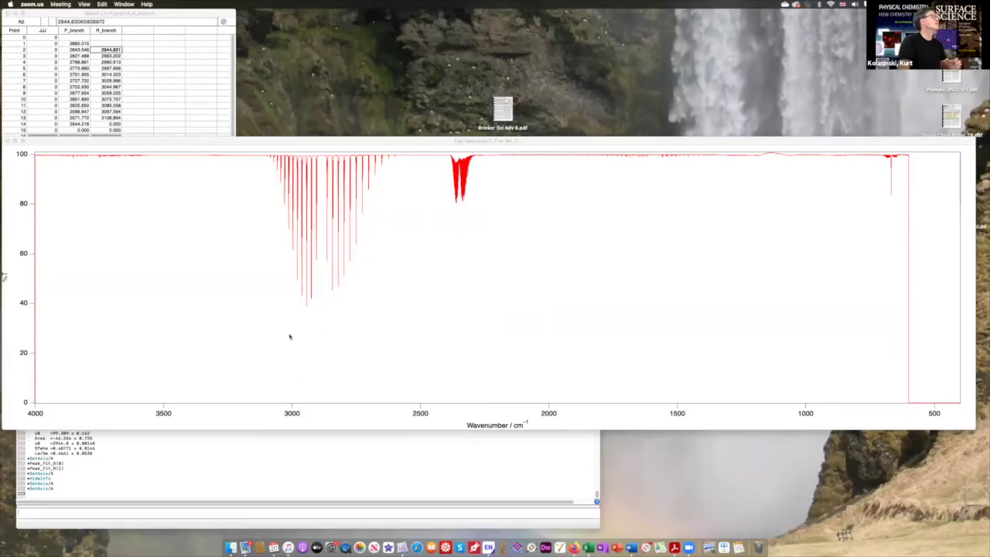
Expand the spectrum graph to the rotational line region from about 3385 to 2440 cm⁻¹
{"action": "left_click", "coordinate": [255, 242]}
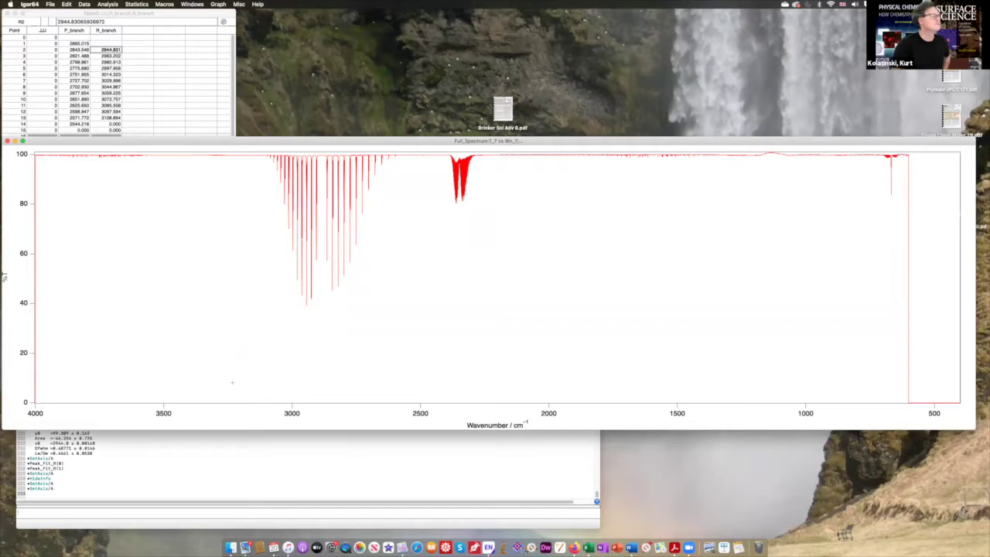
{"action": "left_click_drag", "start_coordinate": [194, 311], "coordinate": [435, 152]}
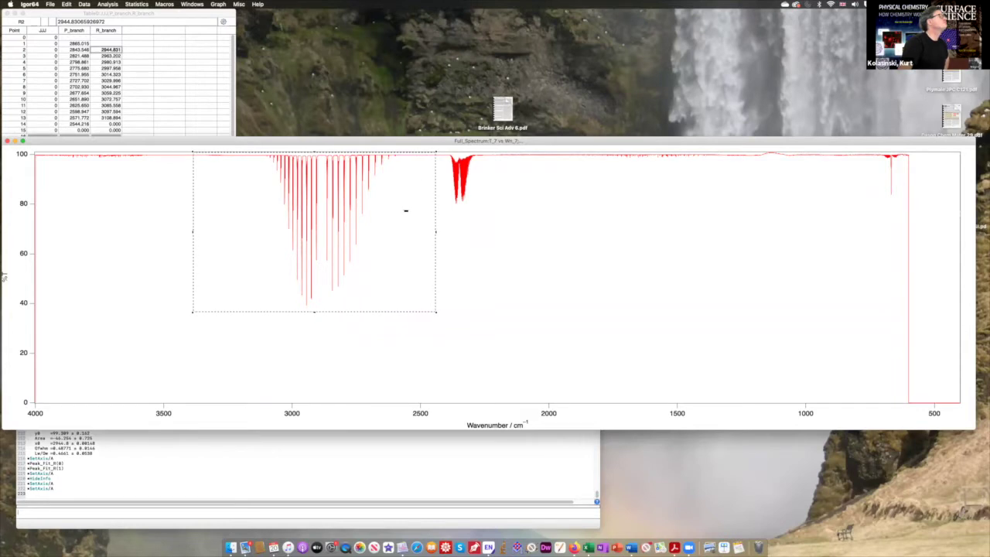
{"action": "left_click", "coordinate": [406, 205]}
{"action": "left_click", "coordinate": [414, 217]}
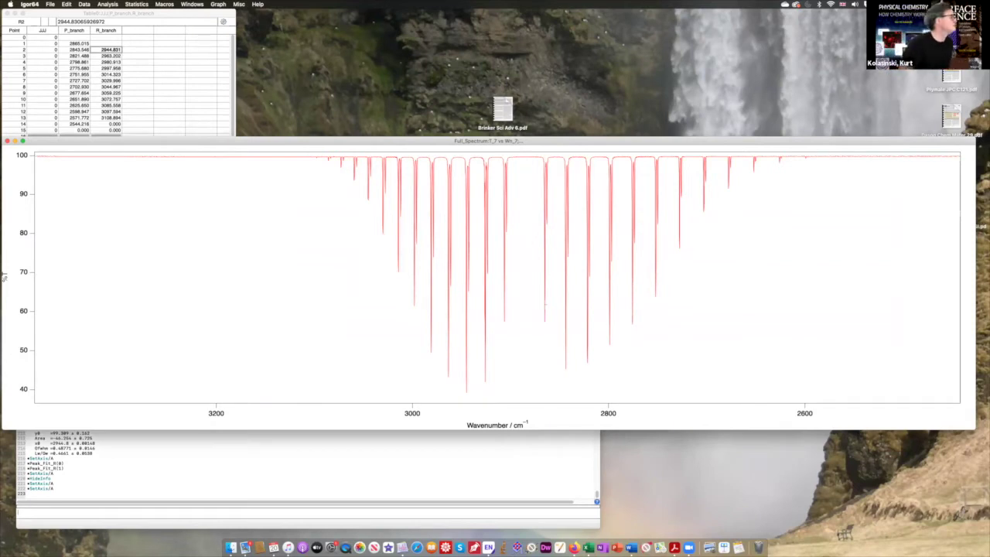
Show the graph's cursor info and place cursor A on the minimum of the absorption line near 2906 cm⁻¹
{"action": "left_click", "coordinate": [218, 4]}
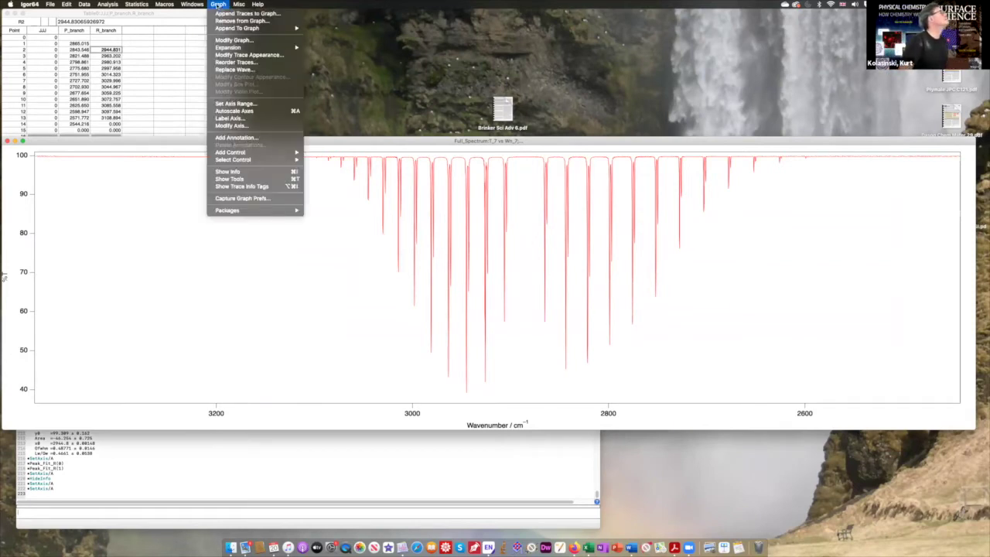
{"action": "left_click", "coordinate": [247, 171]}
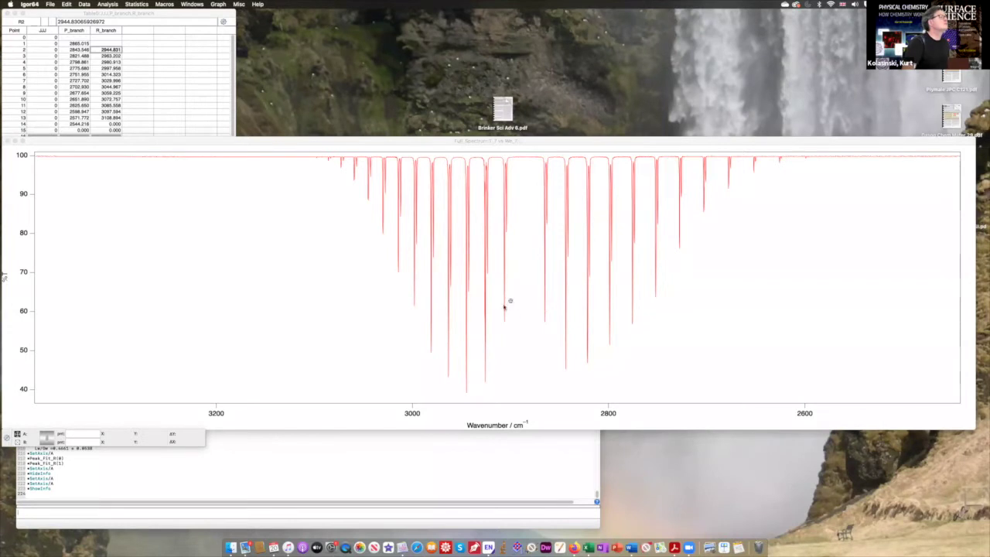
{"action": "left_click_drag", "start_coordinate": [503, 309], "coordinate": [505, 311]}
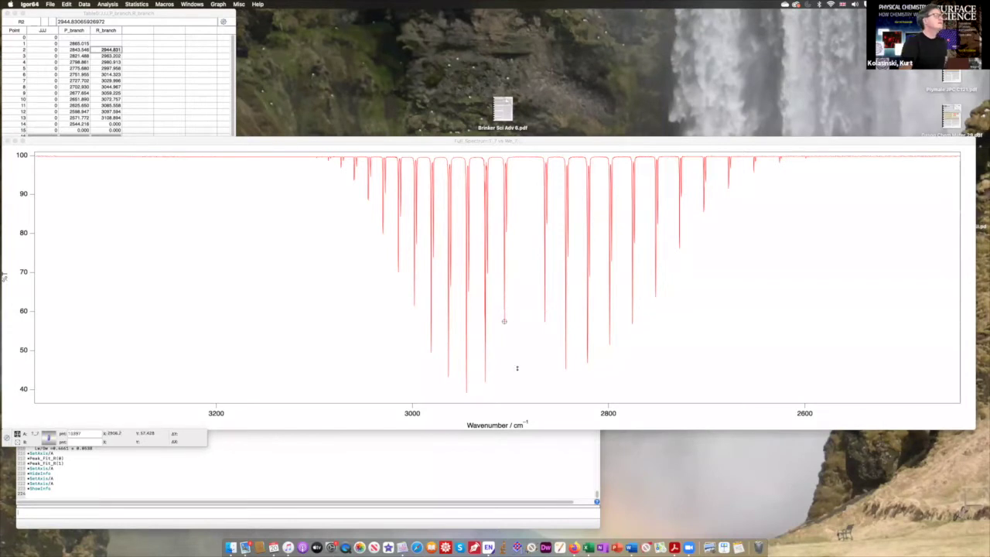
{"action": "key", "text": "Right"}
{"action": "key", "text": "Right"}
{"action": "key", "text": "Right"}
{"action": "key", "text": "Right"}
{"action": "key", "text": "Right"}
{"action": "key", "text": "Right"}
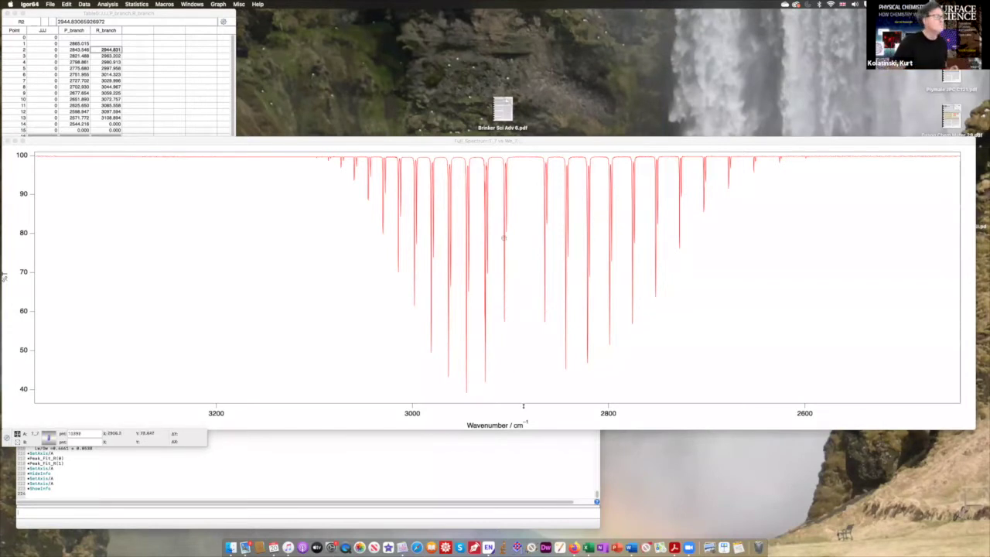
{"action": "key", "text": "Left"}
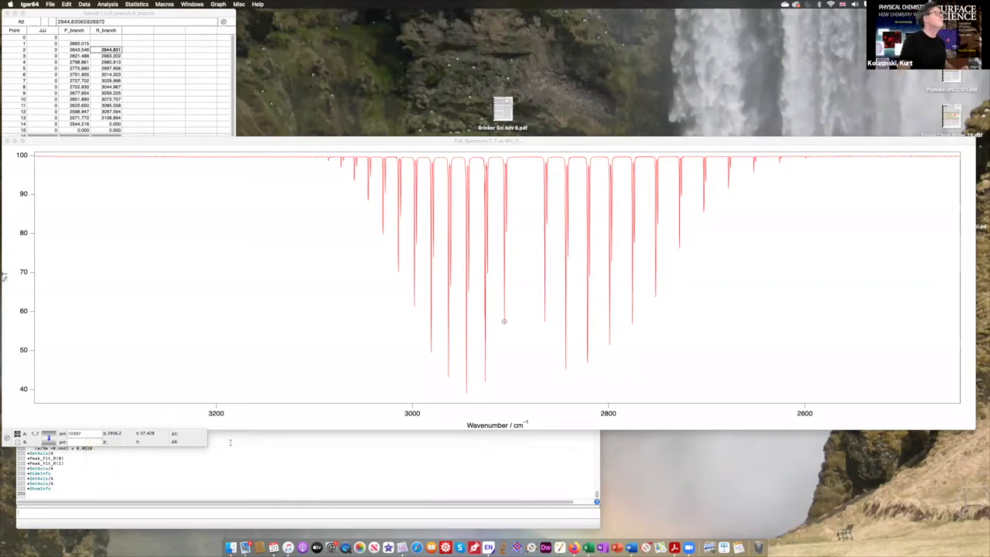
Expand the graph to about 2926–2884 cm⁻¹ and place cursors A and B on either side of the deeper central line
{"action": "left_click_drag", "start_coordinate": [526, 343], "coordinate": [476, 159]}
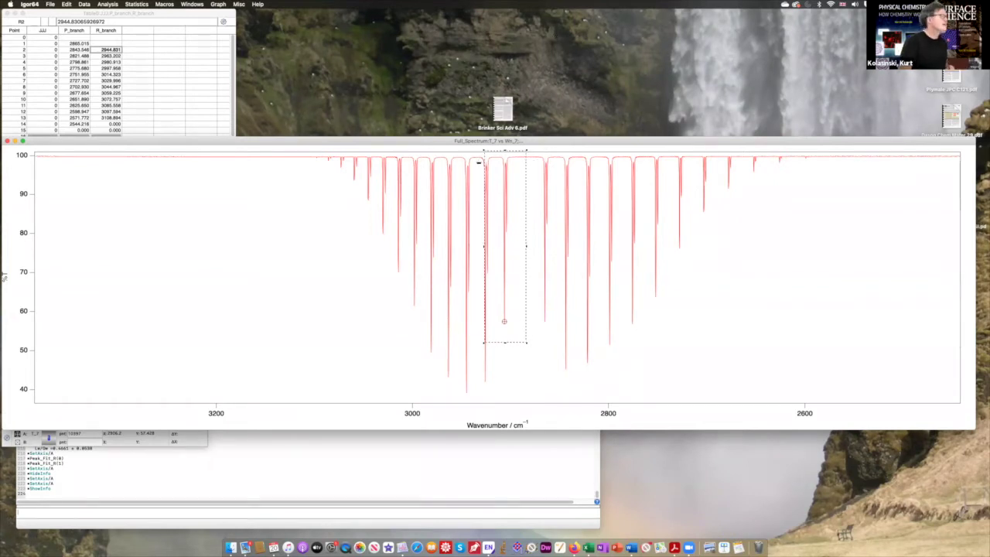
{"action": "left_click", "coordinate": [525, 207]}
{"action": "left_click", "coordinate": [529, 210]}
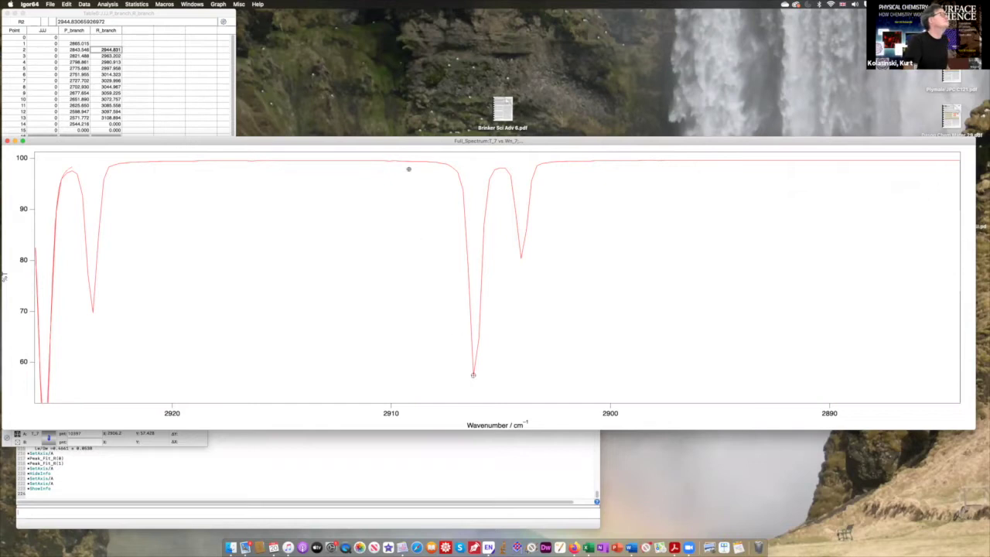
{"action": "left_click_drag", "start_coordinate": [412, 161], "coordinate": [415, 161]}
{"action": "mouse_move", "coordinate": [17, 440]}
{"action": "left_mouse_down"}
{"action": "mouse_move", "coordinate": [513, 185]}
{"action": "mouse_move", "coordinate": [510, 177]}
{"action": "left_mouse_up"}
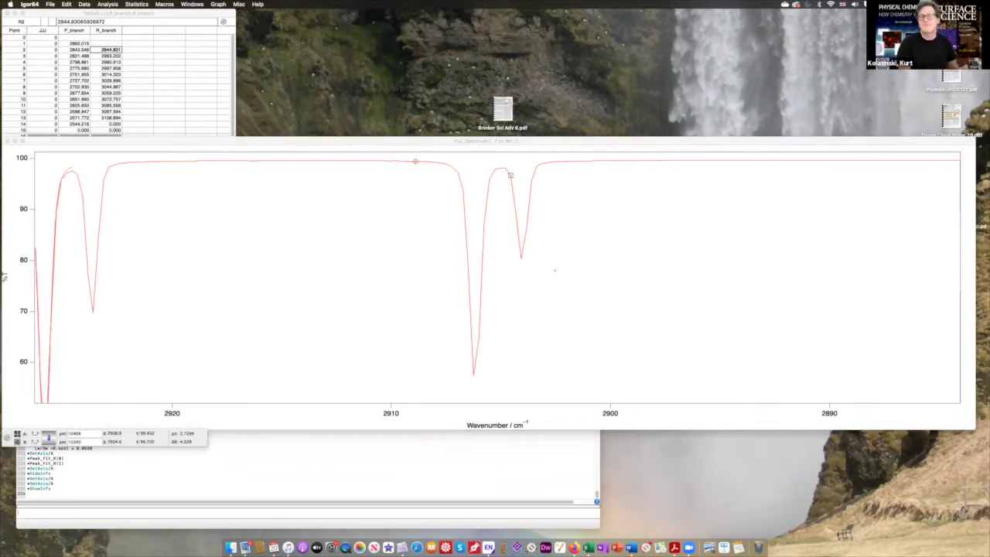
Shift both cursors along the trace until A is at point 10410 and B at point 10392
{"action": "key", "text": "Right"}
{"action": "key", "text": "Right"}
{"action": "key", "text": "Right"}
{"action": "key", "text": "Left"}
{"action": "key", "text": "Left"}
{"action": "key", "text": "Left"}
{"action": "key", "text": "Left"}
{"action": "key", "text": "Left"}
{"action": "key", "text": "Left"}
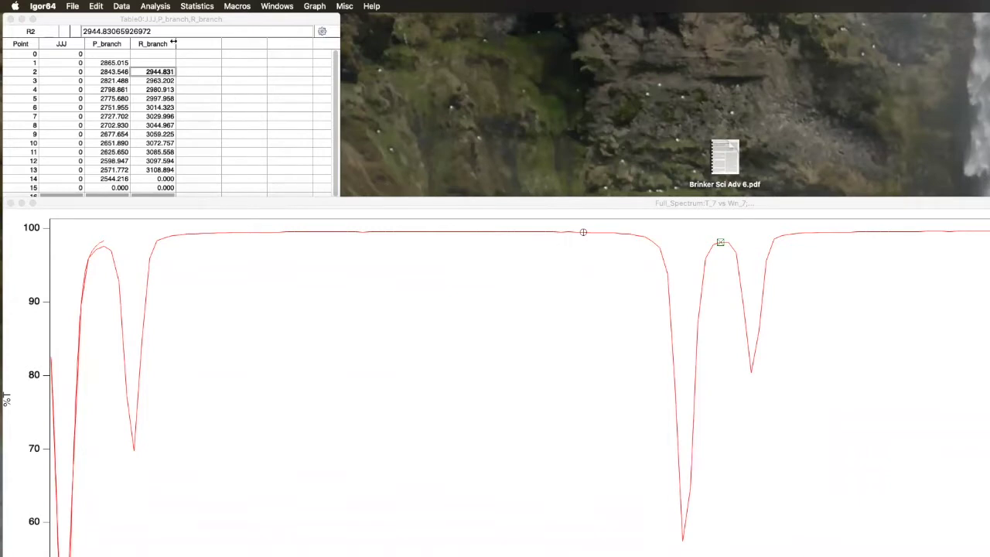
Set up a curve fit with the lor function, using T_7 as Y data and Wn_7 as X data
{"action": "left_click", "coordinate": [156, 6]}
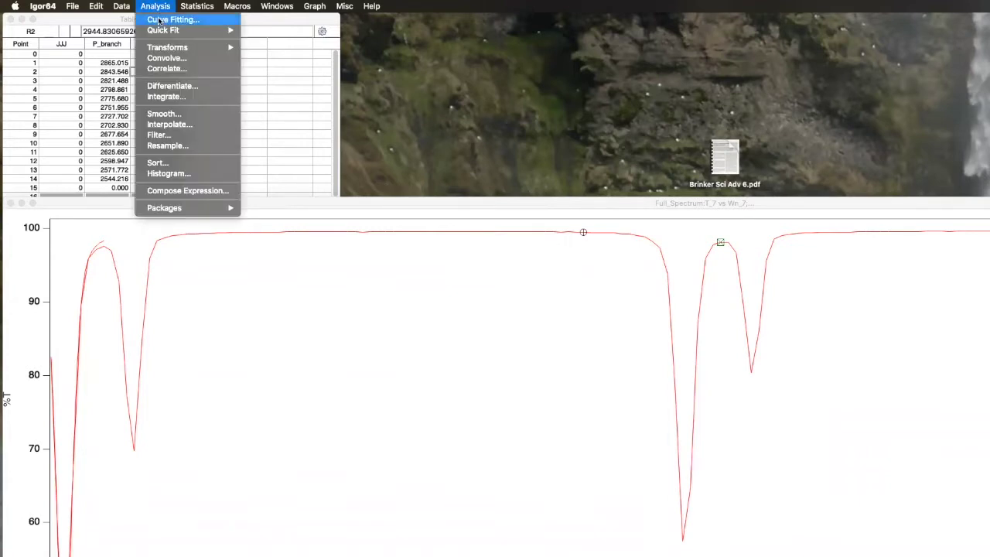
{"action": "left_click", "coordinate": [159, 19]}
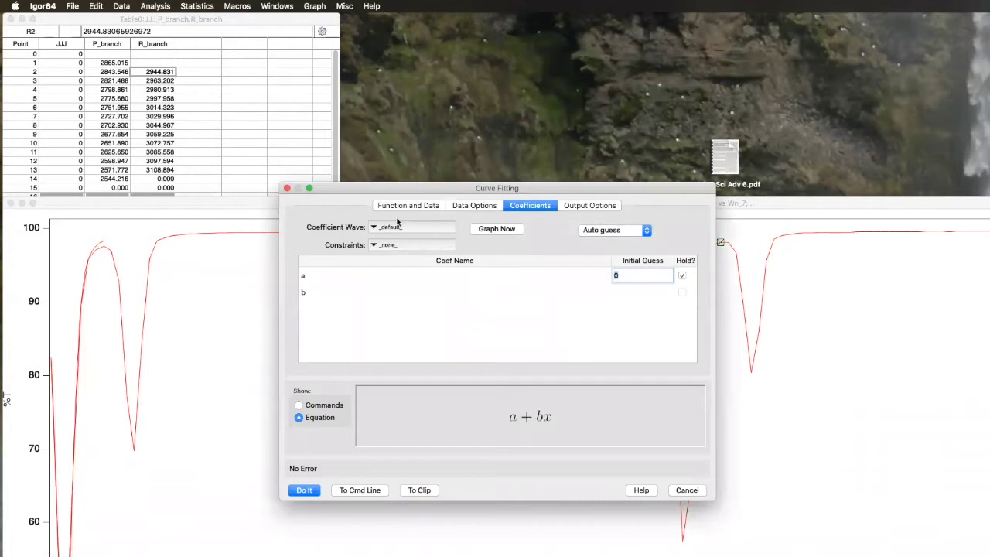
{"action": "left_click", "coordinate": [404, 205]}
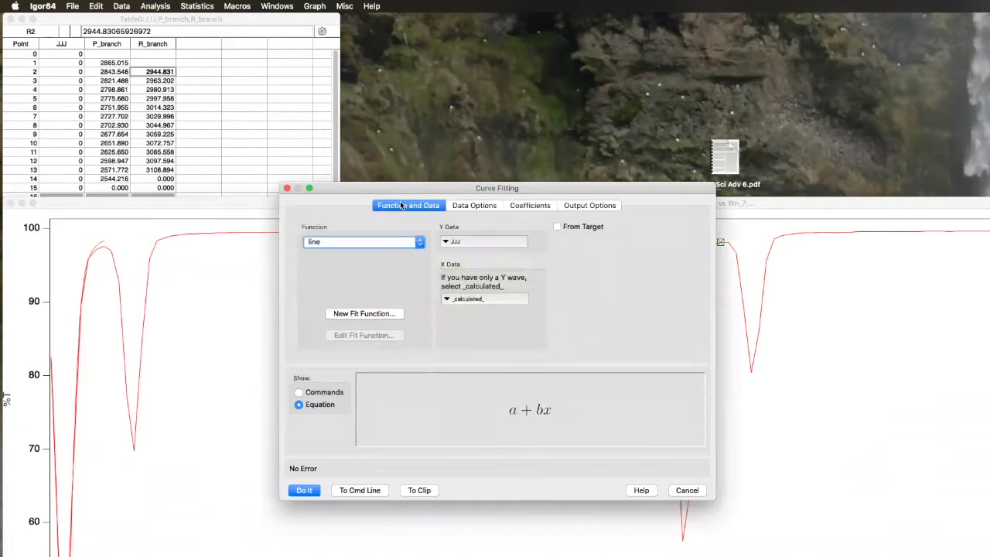
{"action": "left_click", "coordinate": [475, 242]}
{"action": "scroll", "coordinate": [502, 347], "scroll_direction": "down", "scroll_amount": 3}
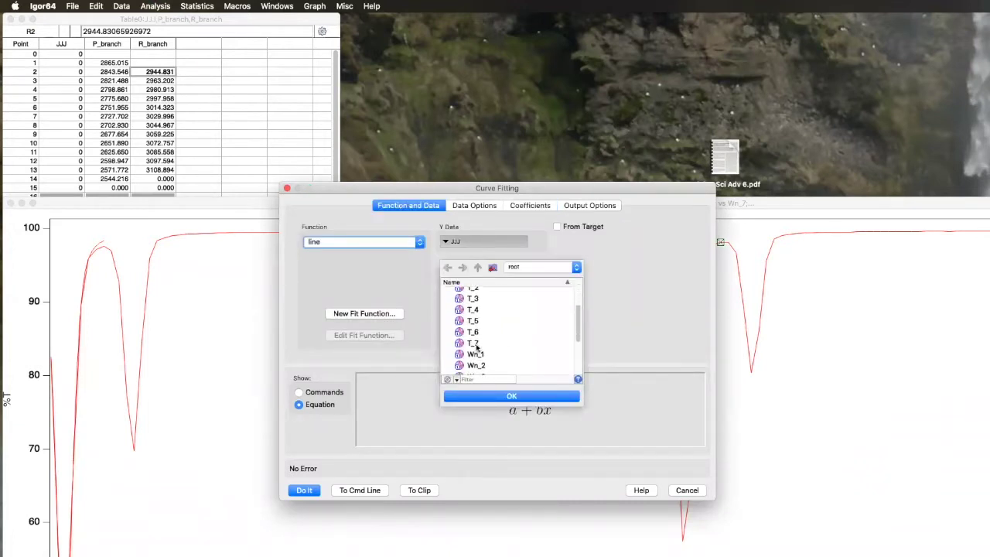
{"action": "left_click", "coordinate": [476, 345]}
{"action": "left_click", "coordinate": [496, 300]}
{"action": "left_click", "coordinate": [481, 363]}
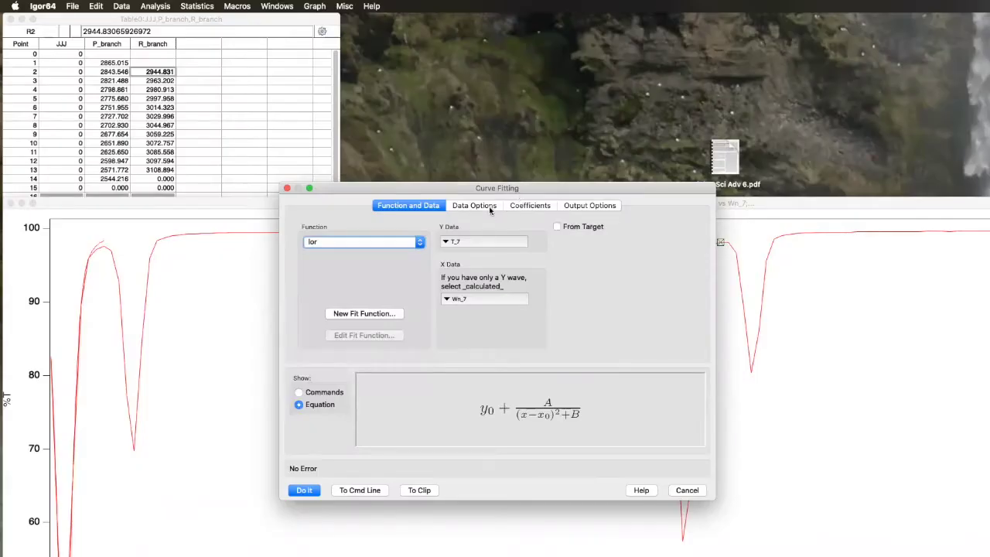
Limit the fit range to the cursors, pcsr(B) to pcsr(A), and run the Lorentzian fit
{"action": "left_click", "coordinate": [490, 208]}
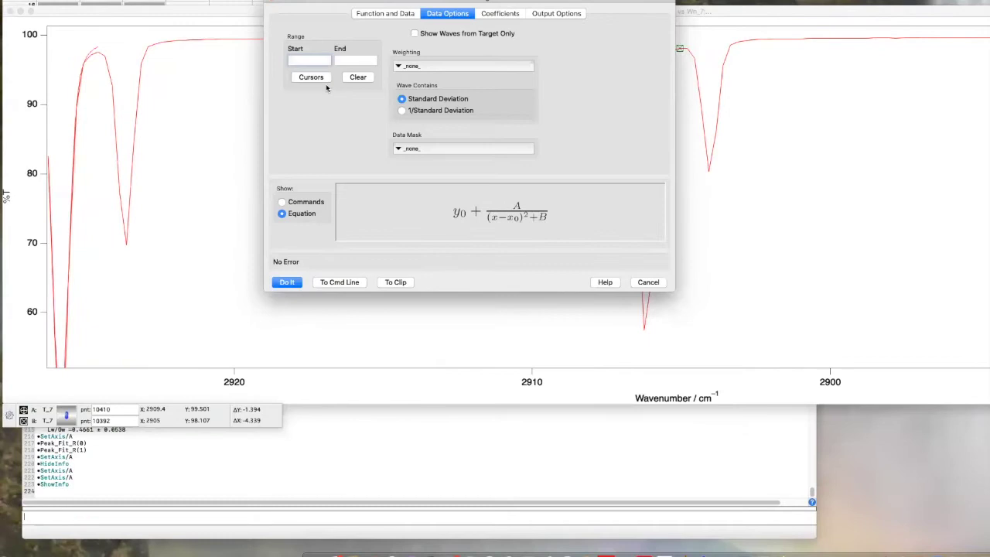
{"action": "left_click", "coordinate": [319, 78]}
{"action": "left_click", "coordinate": [515, 15]}
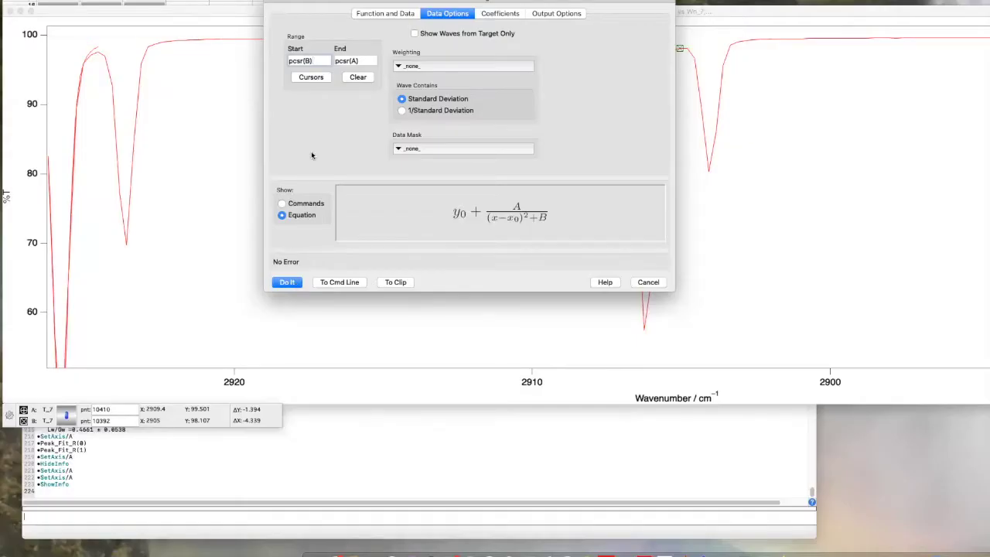
{"action": "left_click", "coordinate": [287, 283]}
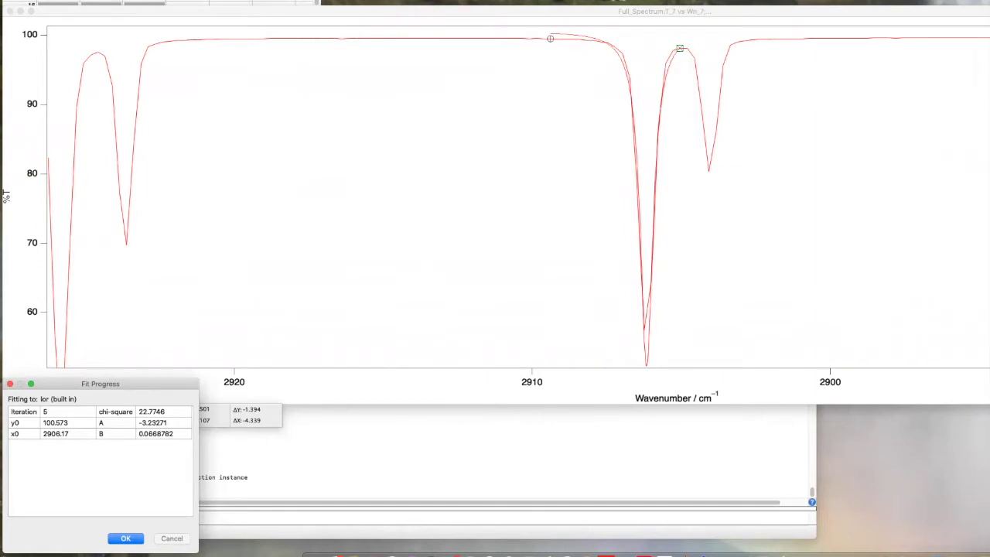
{"action": "left_click", "coordinate": [128, 540]}
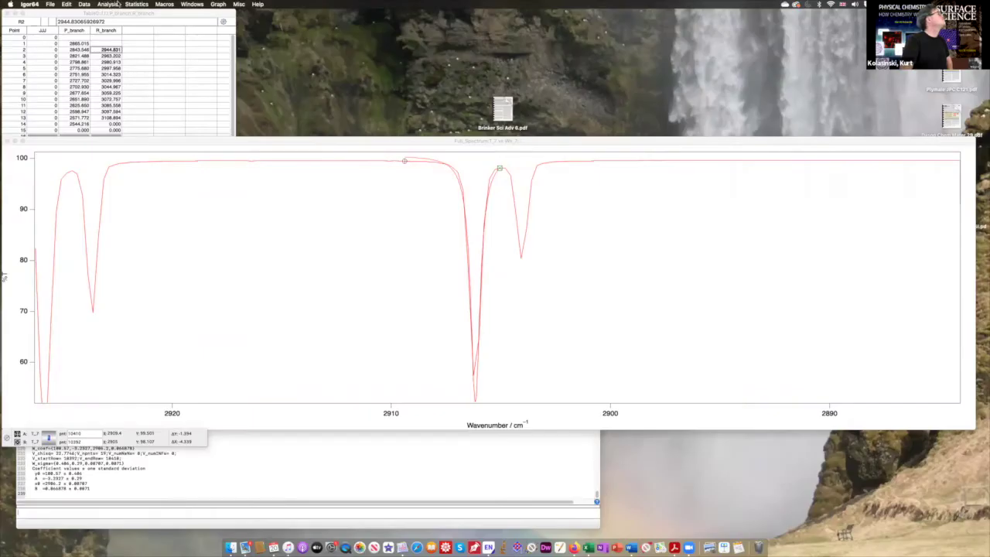
Fit the same cursor range of T_7 with the gauss function and compare its results with the Lorentzian fit in the history
{"action": "left_click", "coordinate": [108, 5]}
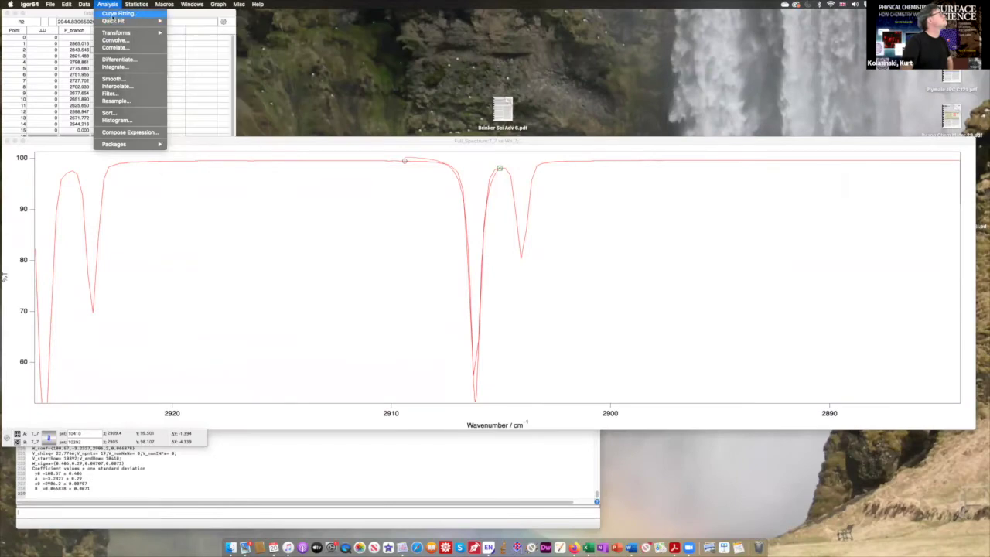
{"action": "left_click", "coordinate": [115, 14]}
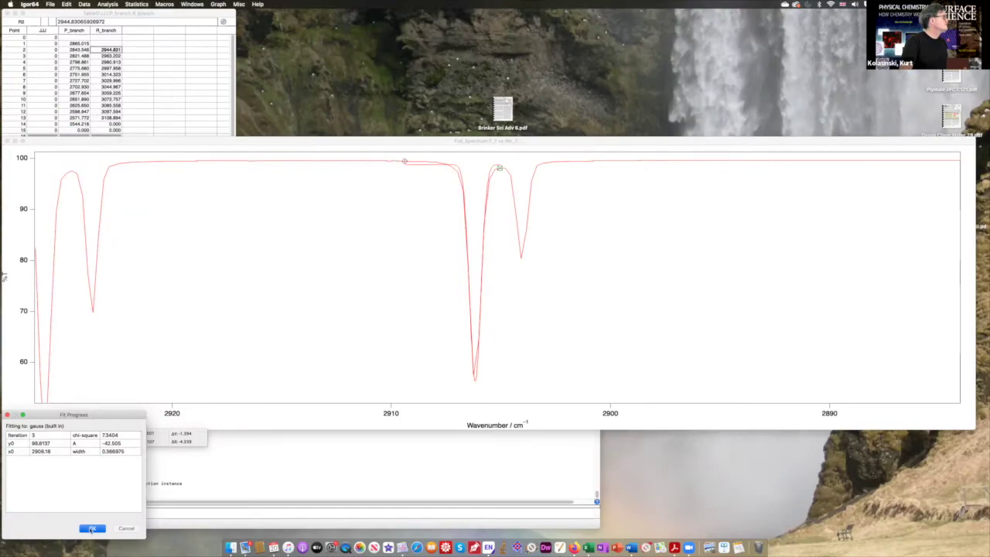
{"action": "left_click", "coordinate": [91, 528]}
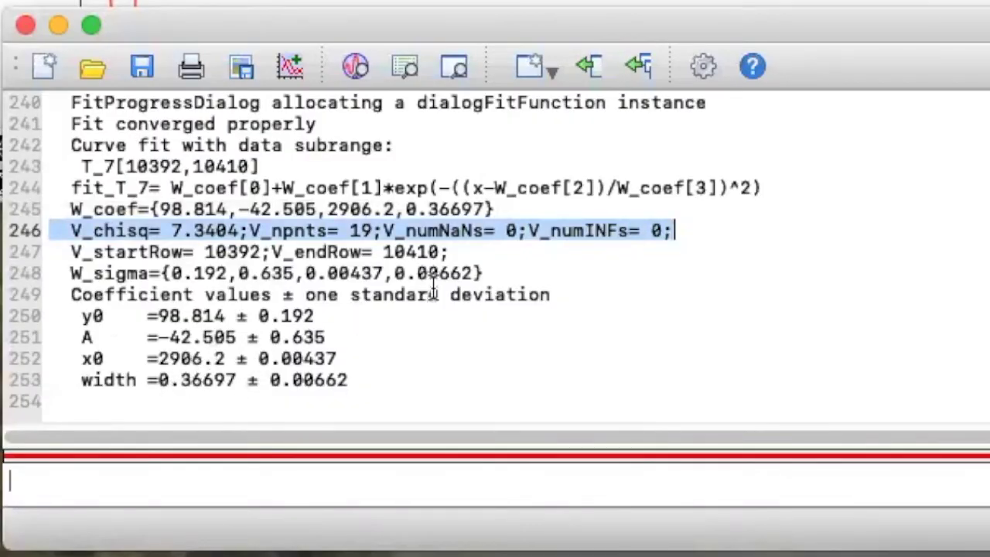
{"action": "scroll", "coordinate": [517, 294], "scroll_direction": "up", "scroll_amount": 3}
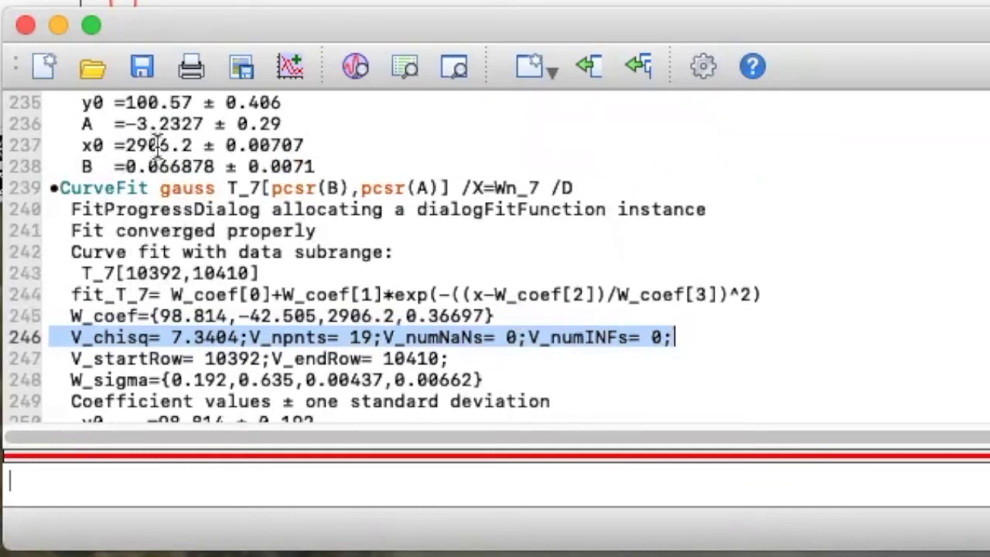
{"action": "scroll", "coordinate": [410, 172], "scroll_direction": "right", "scroll_amount": 1}
{"action": "scroll", "coordinate": [410, 172], "scroll_direction": "down", "scroll_amount": 2}
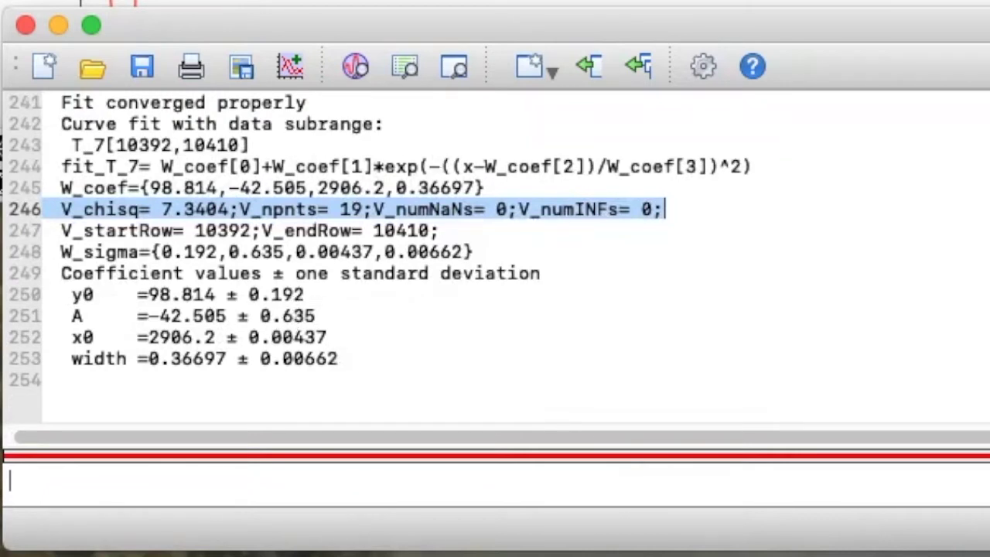
{"action": "key", "text": "super+grave"}
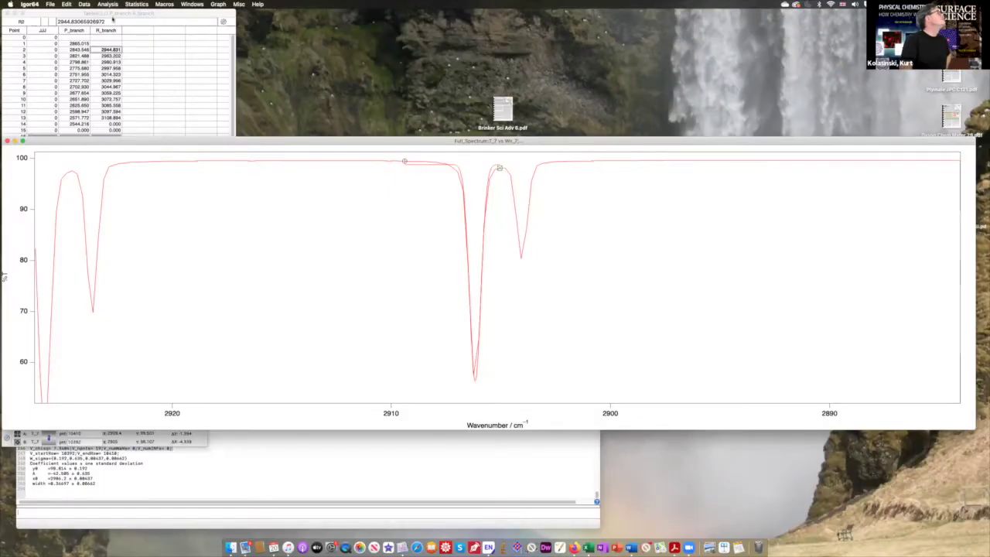
Fit the same cursor range with the Voigt function and compare its chi-square with the Gaussian and Lorentzian fits in the history
{"action": "left_click", "coordinate": [107, 5]}
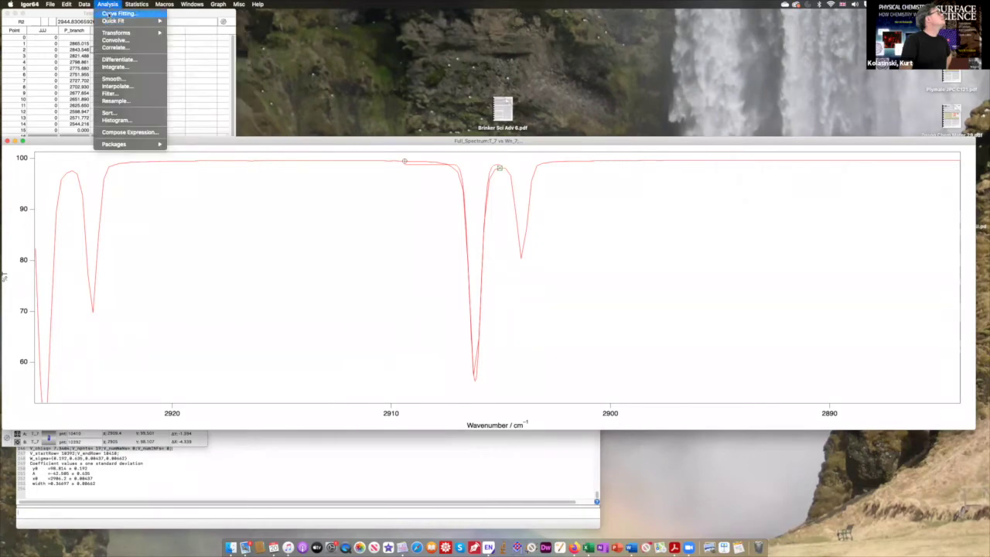
{"action": "left_click", "coordinate": [117, 13]}
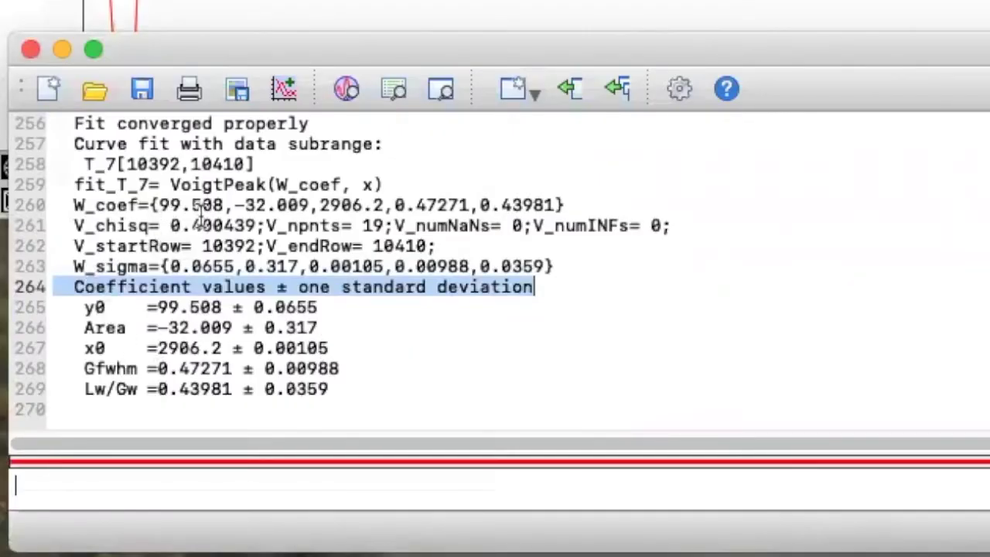
{"action": "scroll", "coordinate": [207, 232], "scroll_direction": "up", "scroll_amount": 5}
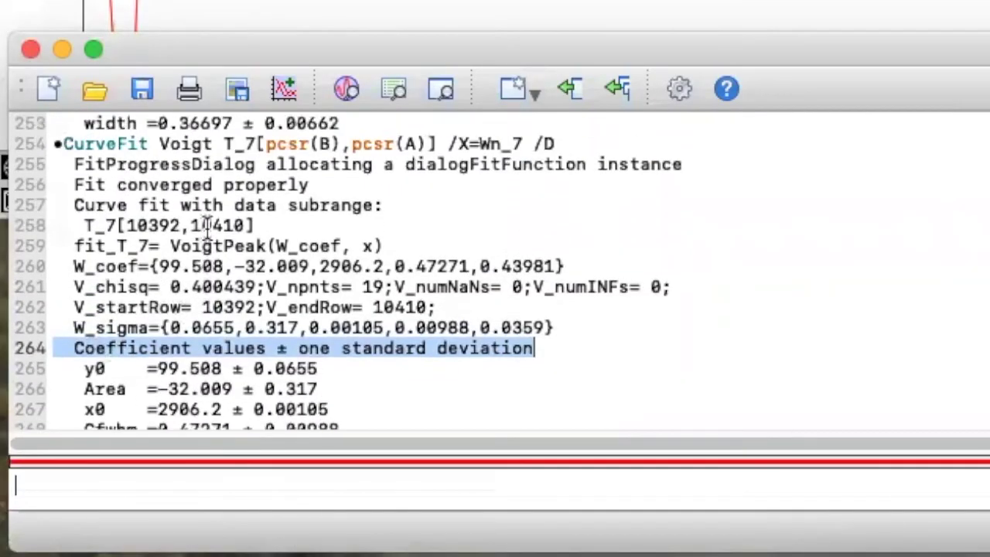
{"action": "scroll", "coordinate": [207, 227], "scroll_direction": "up", "scroll_amount": 1}
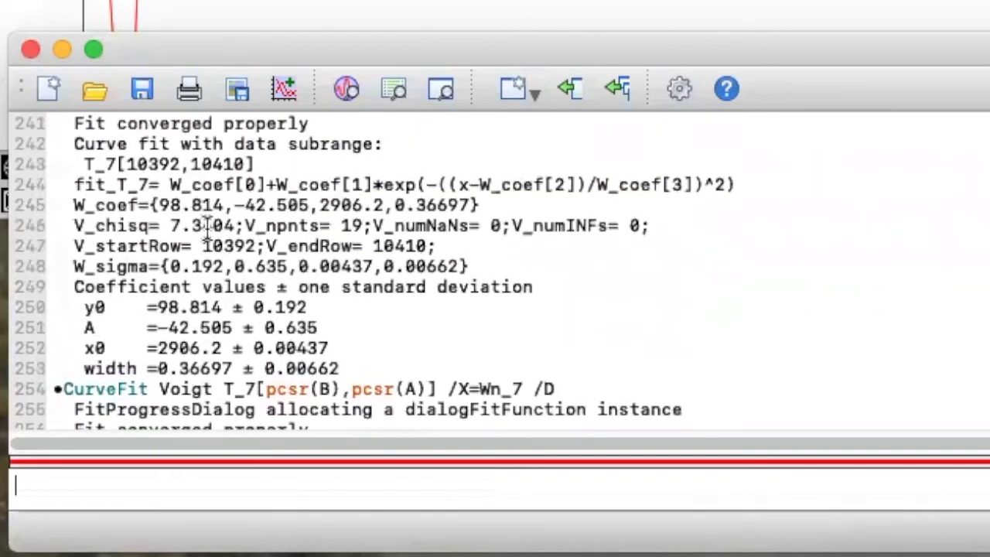
{"action": "scroll", "coordinate": [207, 205], "scroll_direction": "up", "scroll_amount": 3}
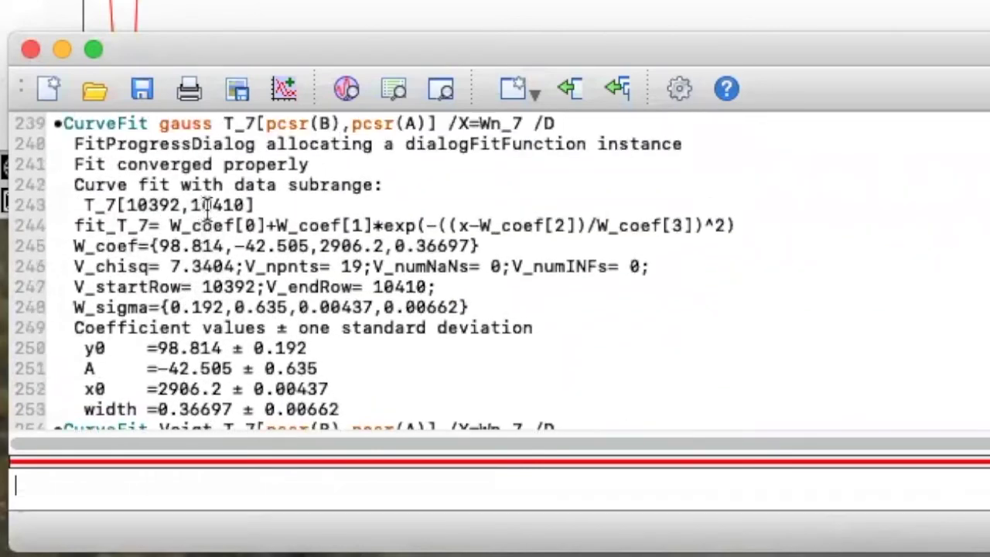
{"action": "scroll", "coordinate": [206, 208], "scroll_direction": "up", "scroll_amount": 2}
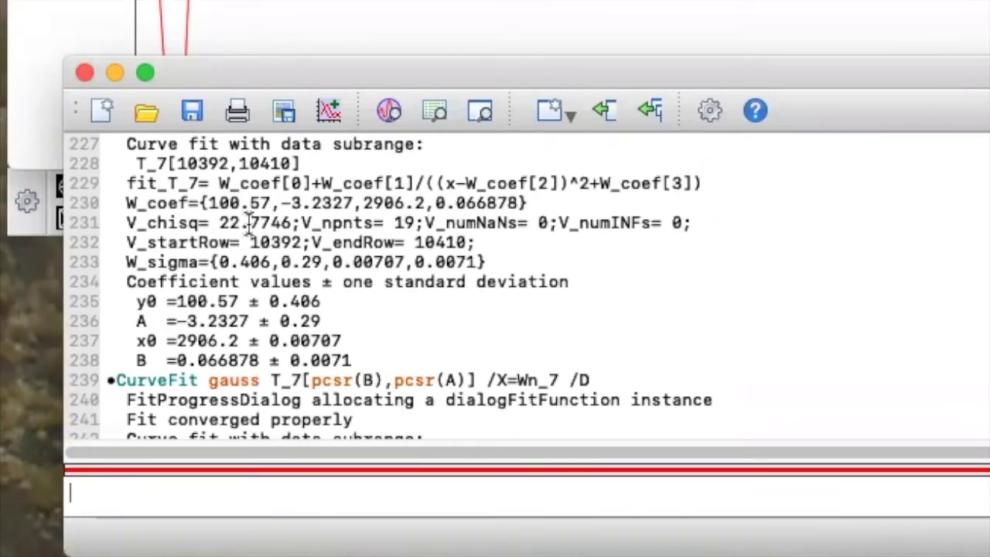
{"action": "scroll", "coordinate": [426, 197], "scroll_direction": "down", "scroll_amount": 5}
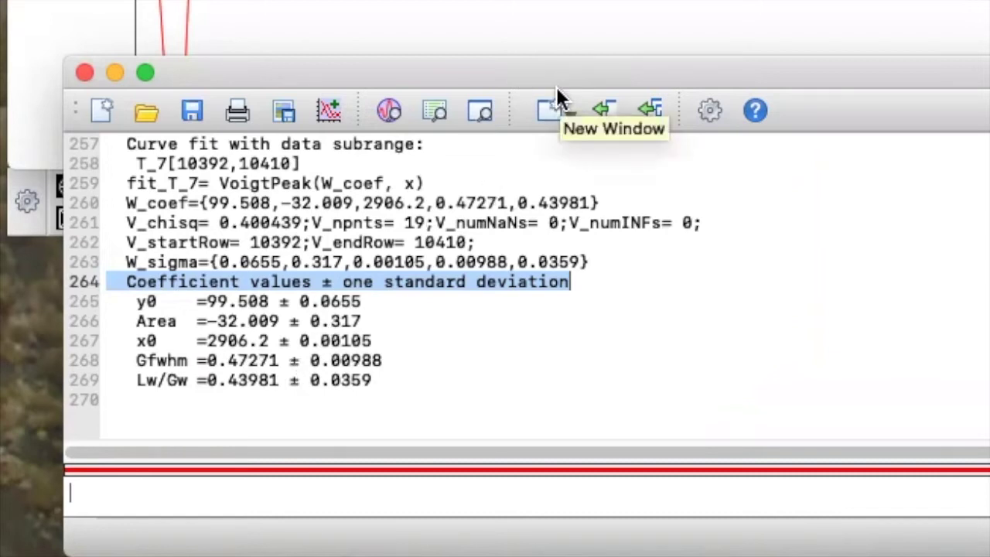
{"action": "key", "text": "super+grave"}
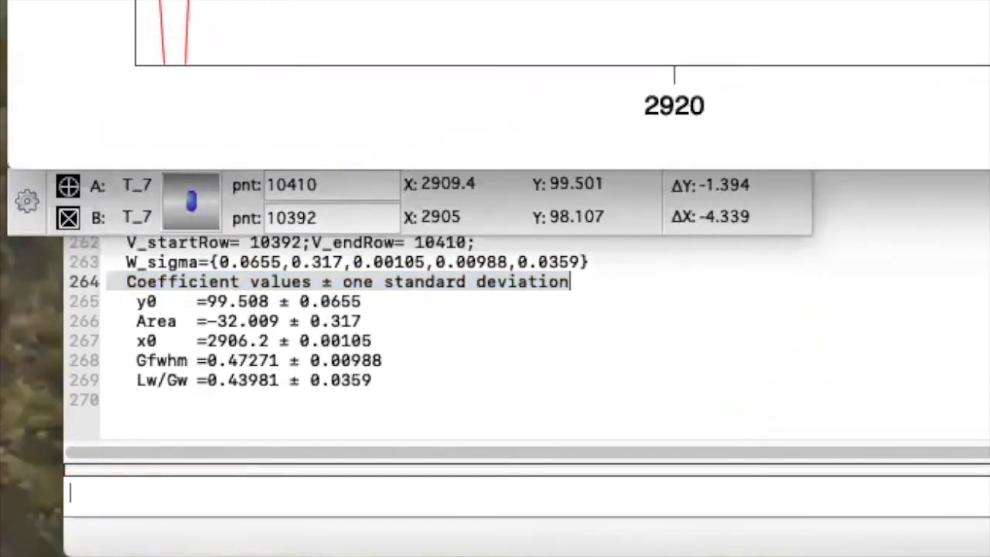
Examine the Voigt fit's W_coef values and its x0 coefficient in the history
{"action": "key", "text": "super+grave"}
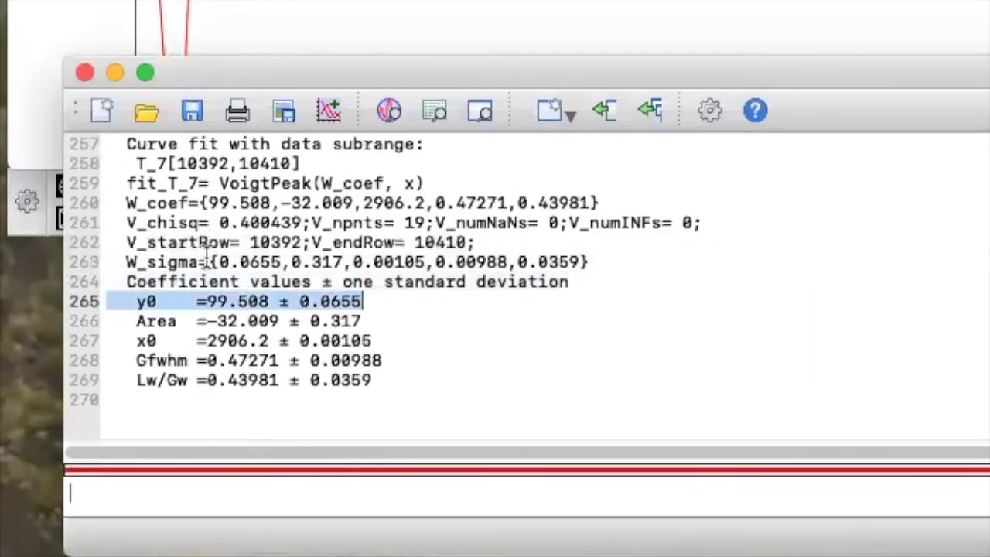
{"action": "left_click", "coordinate": [113, 203]}
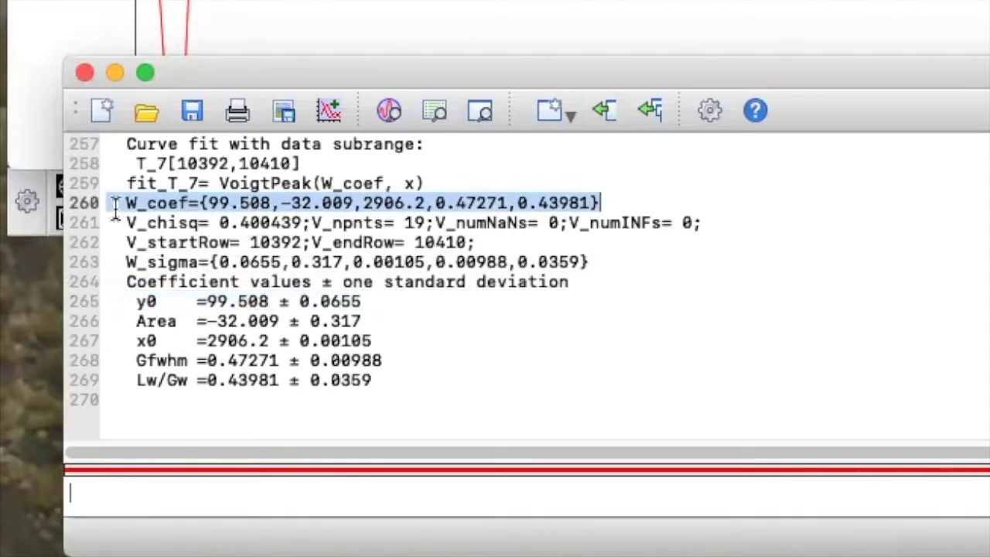
{"action": "left_click", "coordinate": [109, 341]}
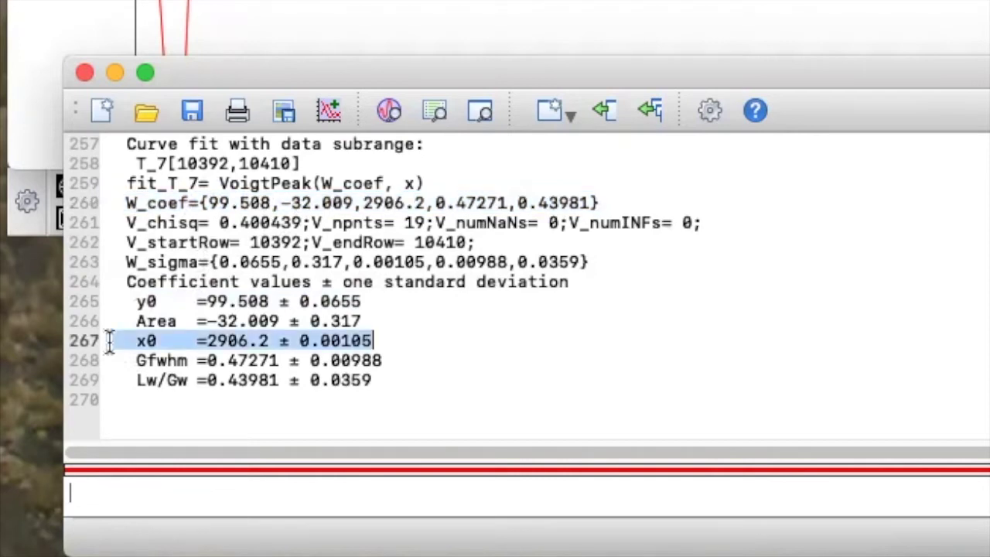
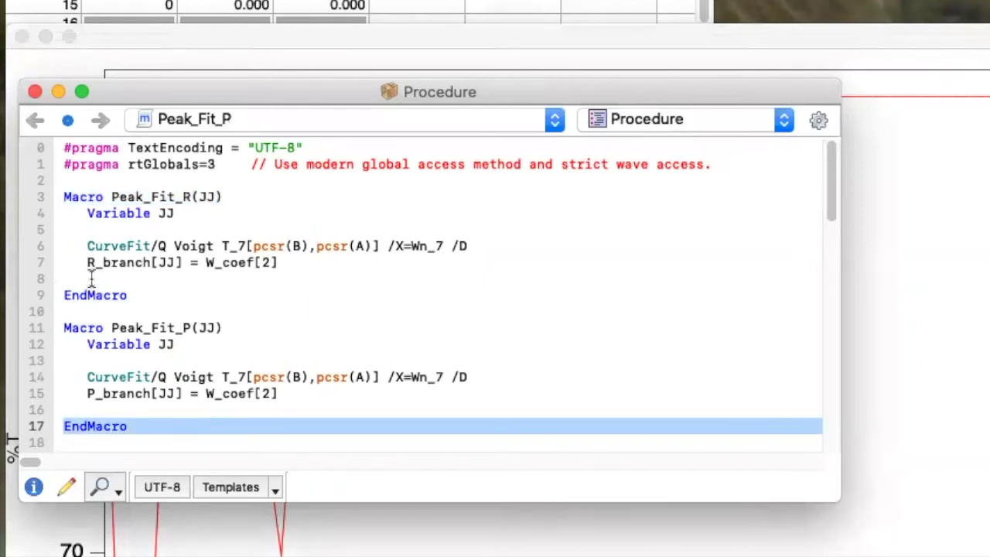
Review the Peak_Fit_R macro's JJ argument and its variable declaration in the procedure code
{"action": "left_click", "coordinate": [199, 198]}
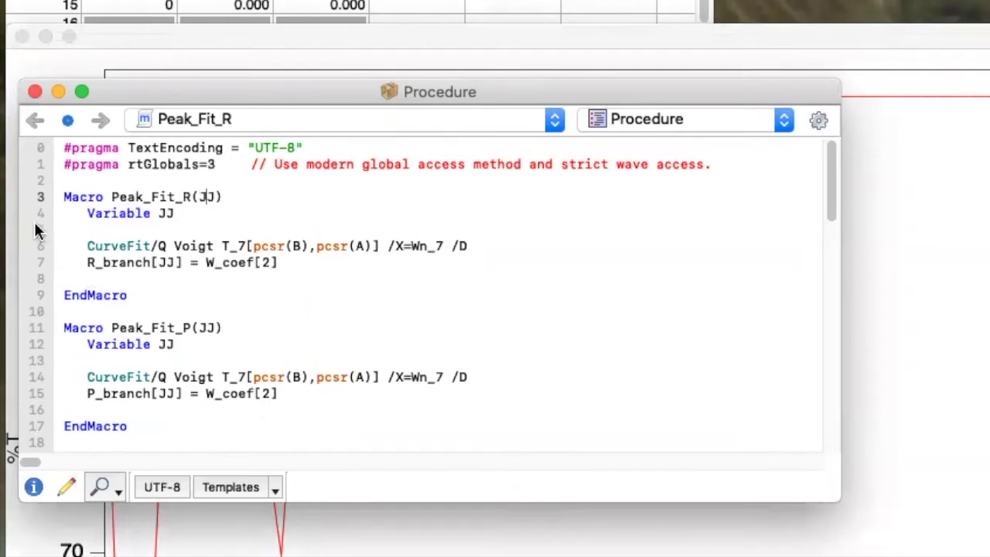
{"action": "left_click", "coordinate": [58, 218]}
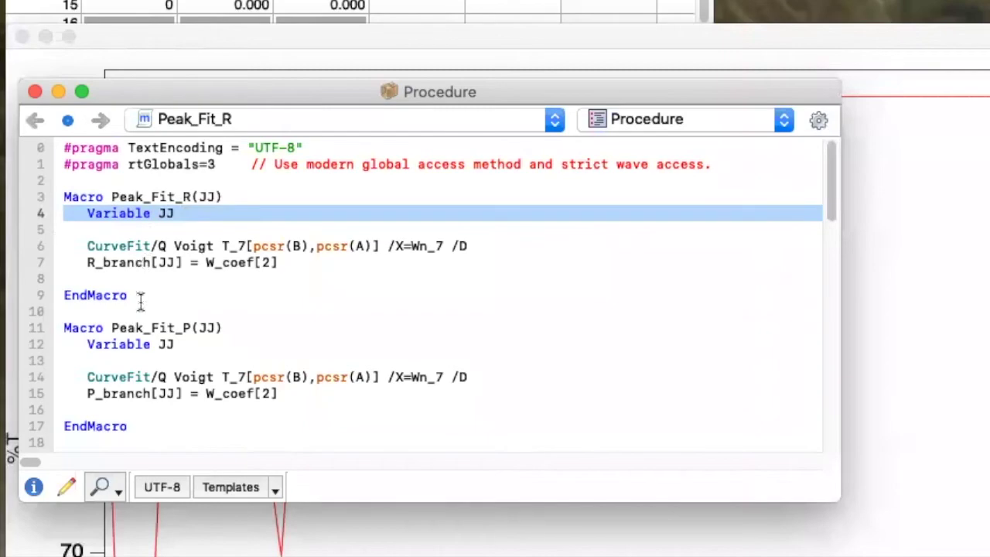
{"action": "left_click", "coordinate": [890, 178]}
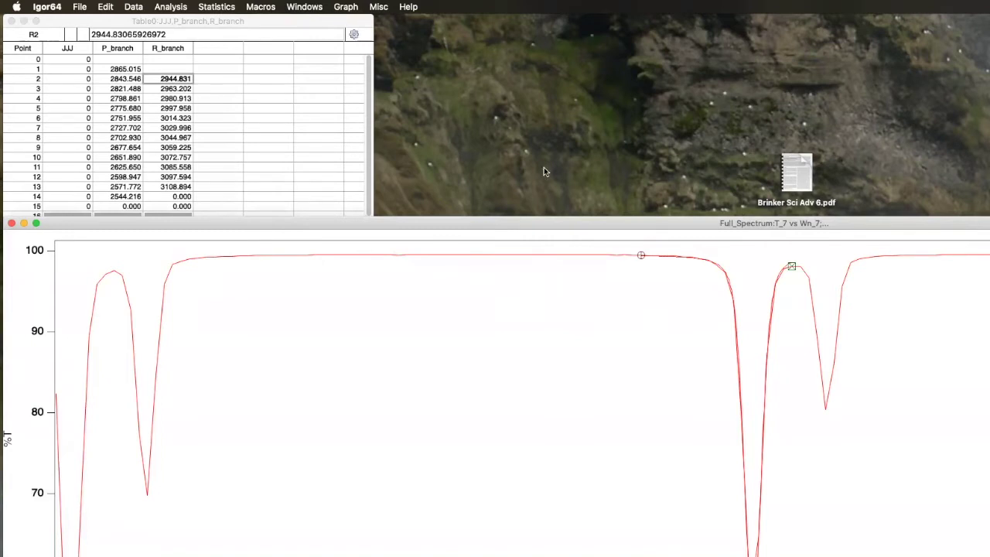
Copy the Voigt fit command for T_7 versus Wn_7, limited to pcsr(B) through pcsr(A), to the clipboard
{"action": "left_click", "coordinate": [162, 8]}
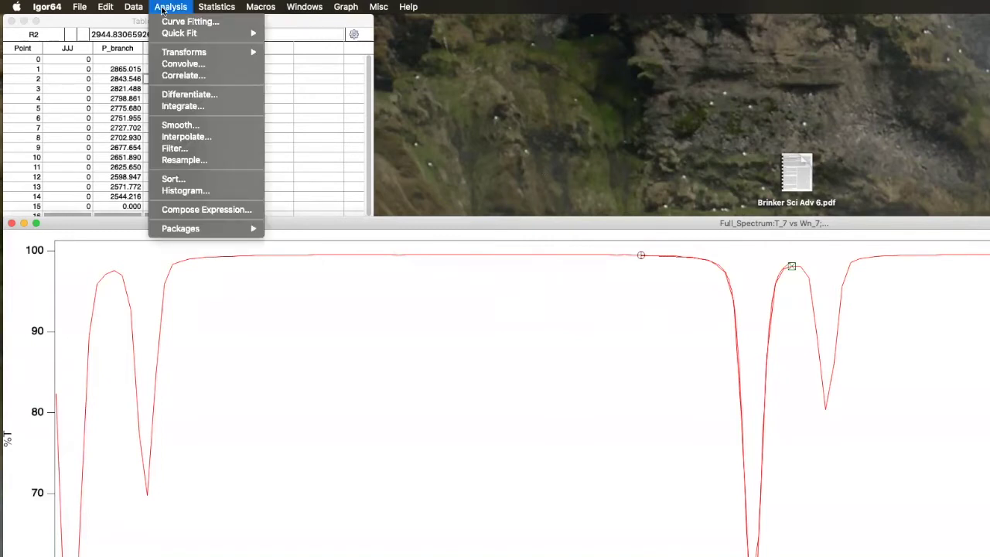
{"action": "left_click", "coordinate": [177, 22]}
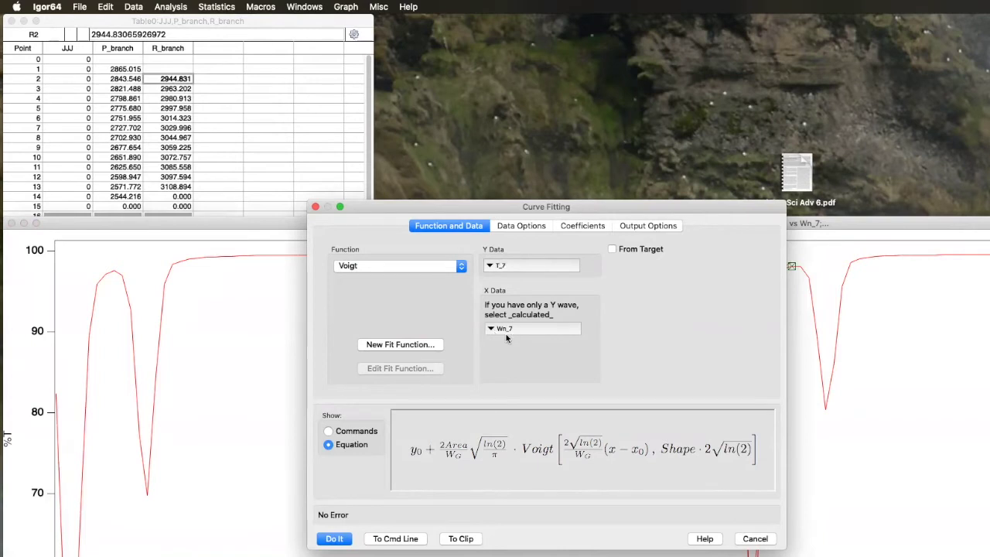
{"action": "left_click", "coordinate": [513, 226]}
{"action": "left_click", "coordinate": [357, 300]}
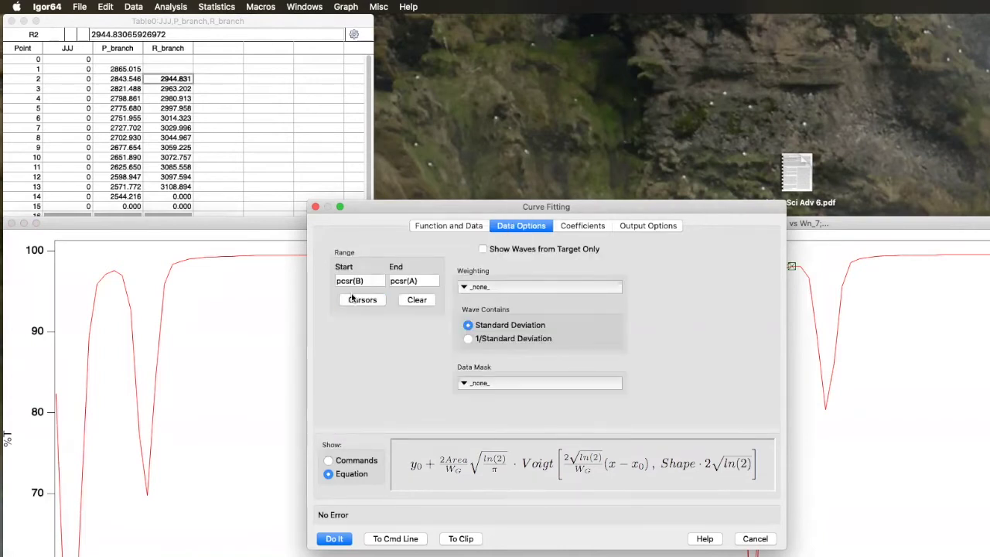
{"action": "left_click", "coordinate": [443, 226]}
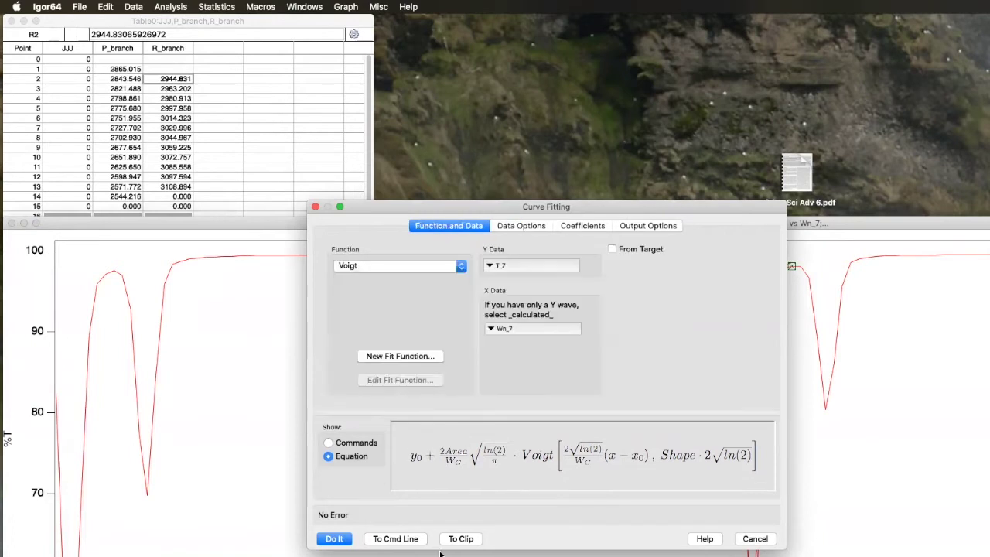
{"action": "left_click", "coordinate": [460, 539]}
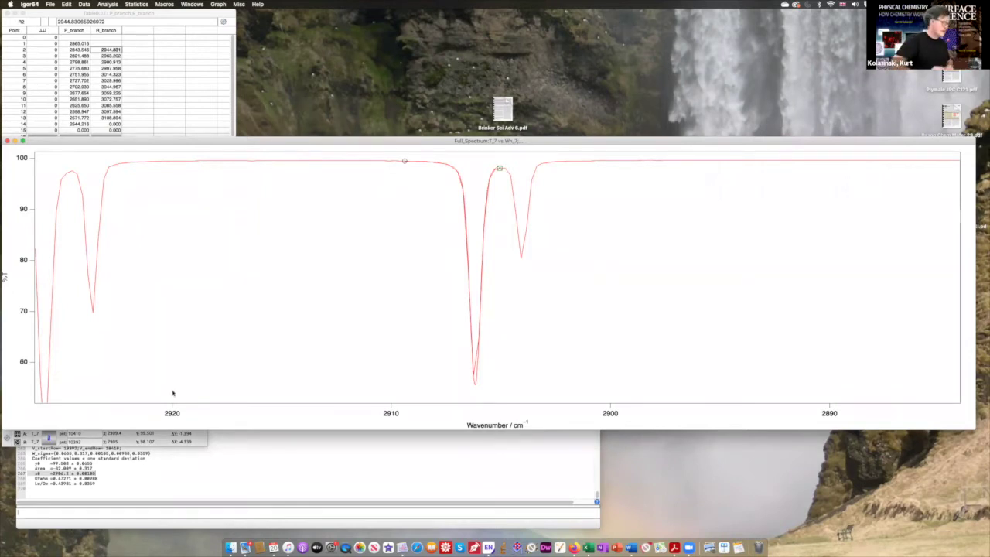
Insert the copied CurveFit Voigt command above the existing fit line in Peak_Fit_R, and delete that inserted line again
{"action": "key", "text": "super+m"}
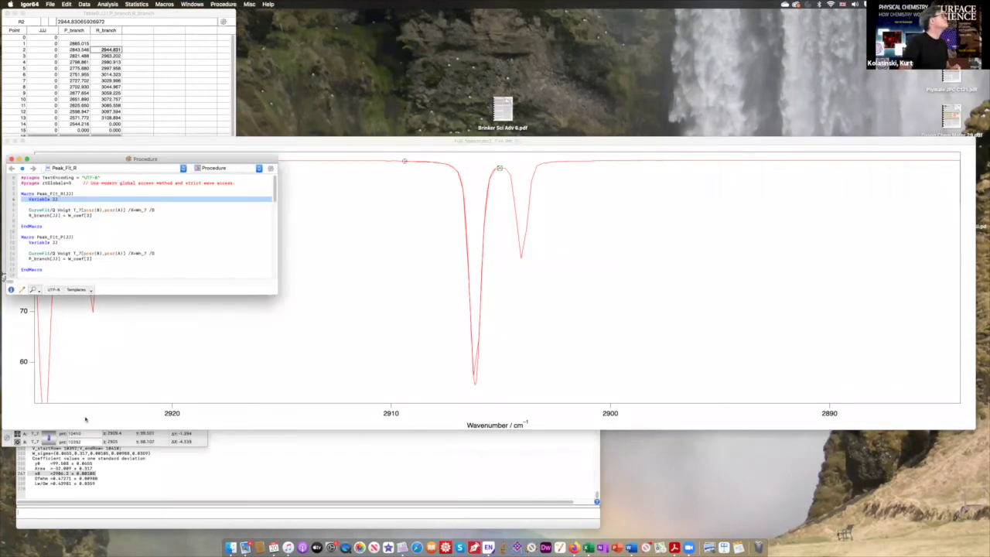
{"action": "left_click", "coordinate": [44, 204]}
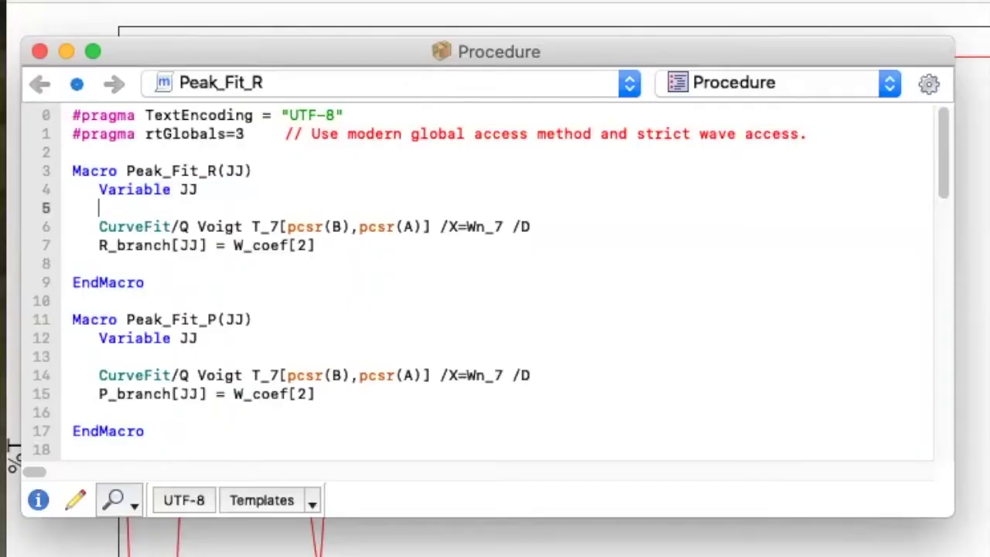
{"action": "key", "text": "Return"}
{"action": "type", "text": "CurveFit Voigt T_7[pcsr(B),pcsr(A)] /X=Wn_7 /D"}
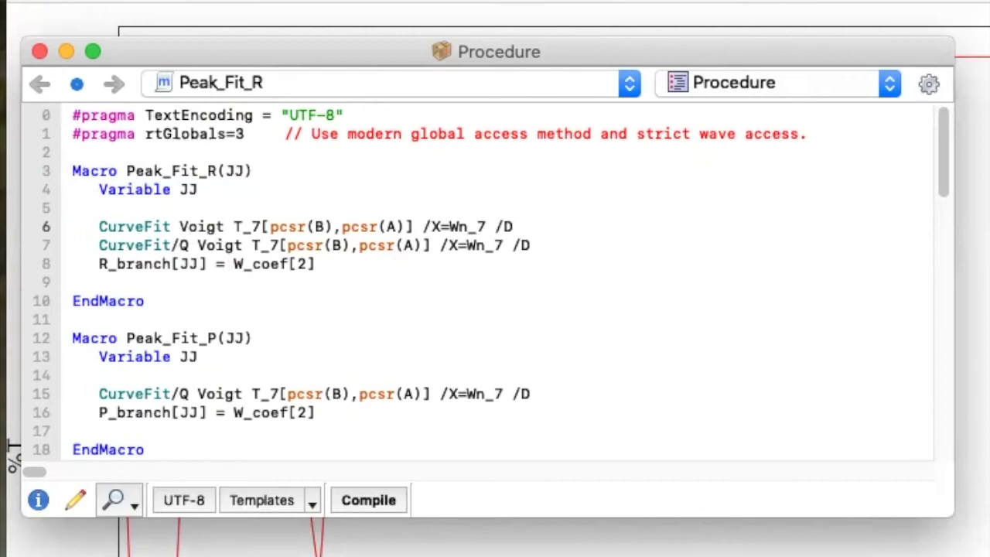
{"action": "left_click_drag", "start_coordinate": [72, 226], "coordinate": [64, 245]}
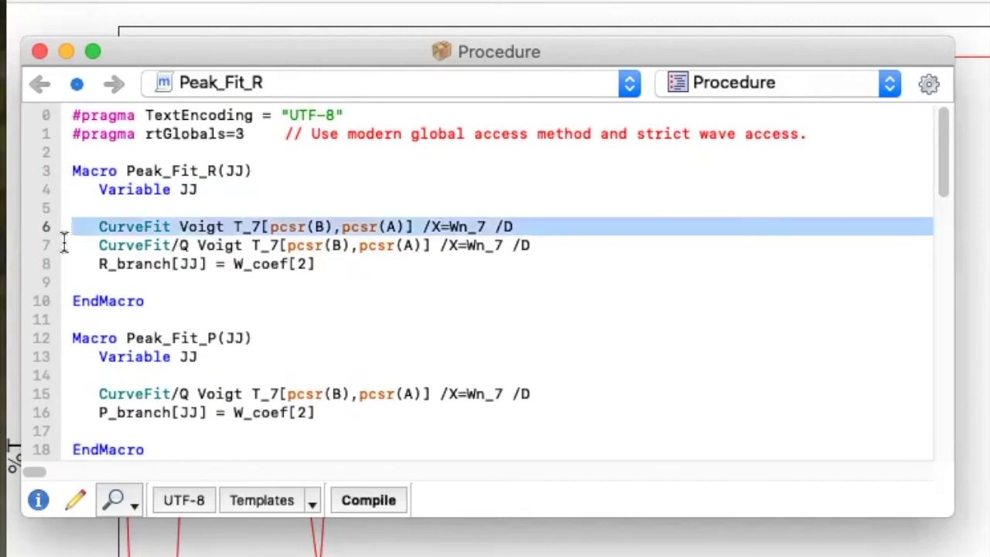
{"action": "key", "text": "BackSpace"}
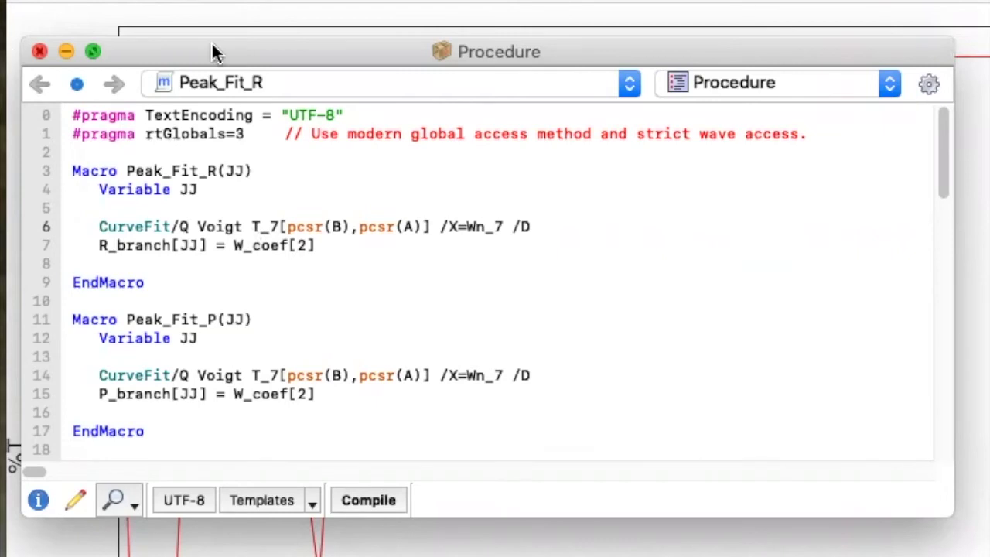
Compare the Peak_Fit_R and Peak_Fit_P macros, including the P_branch assignment, and close the procedure code
{"action": "left_click", "coordinate": [68, 171]}
{"action": "left_click", "coordinate": [67, 185], "text": "shift"}
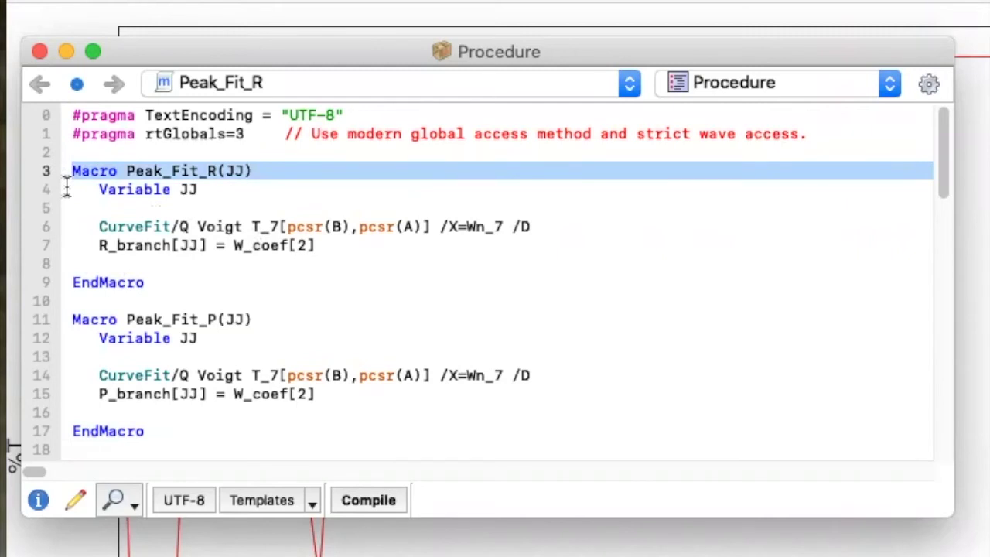
{"action": "left_click", "coordinate": [67, 320]}
{"action": "left_click", "coordinate": [67, 333], "text": "shift"}
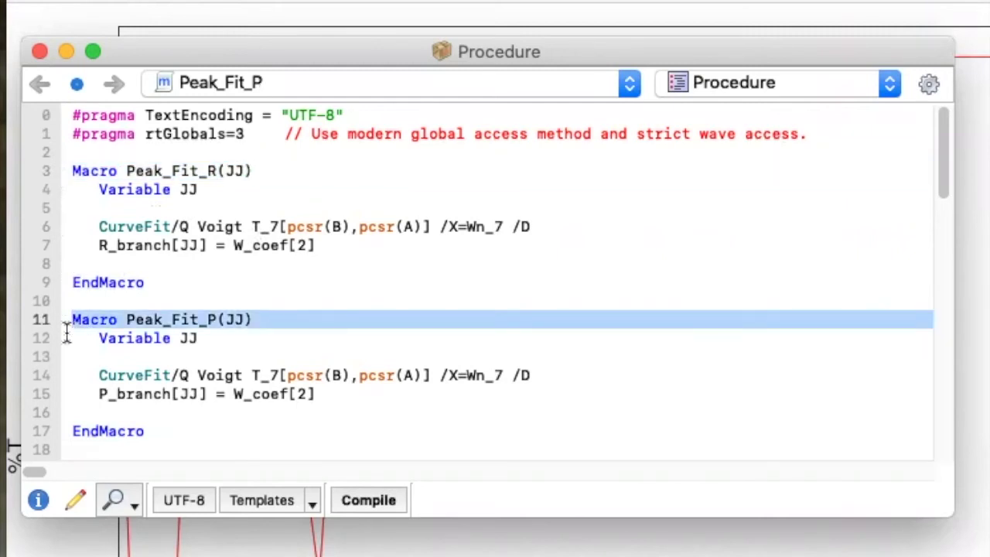
{"action": "left_click", "coordinate": [126, 396]}
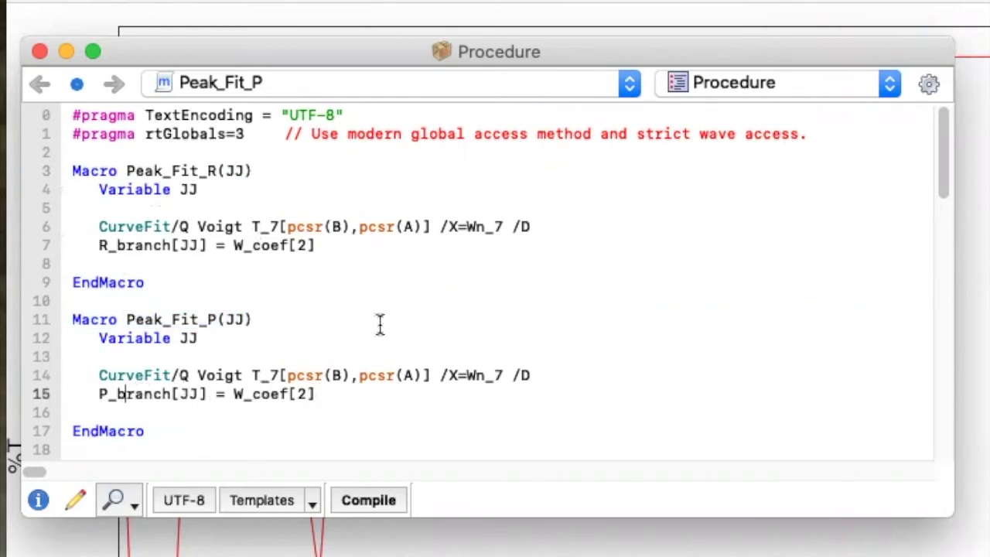
{"action": "key", "text": "super+w"}
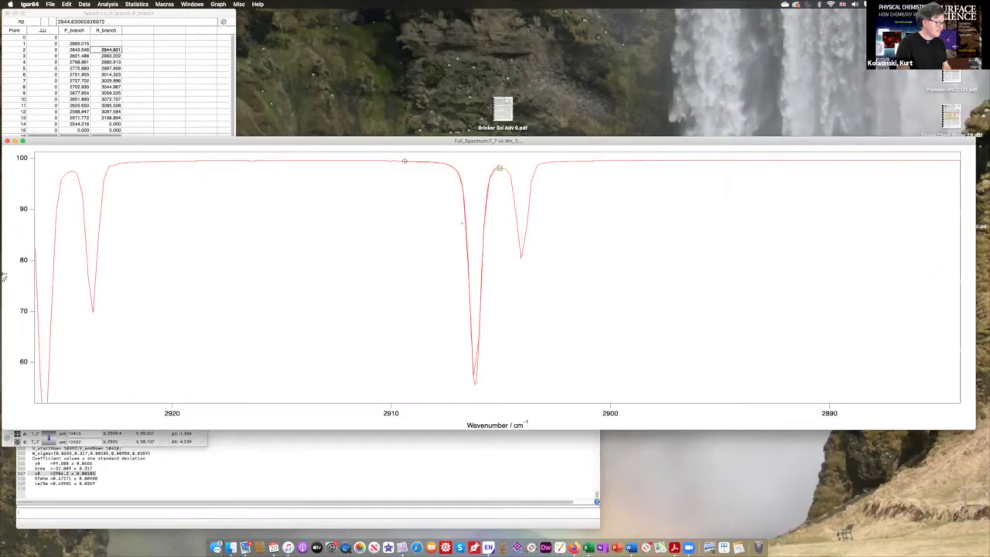
Restore the graph's full range and expand it on the R-branch lines, from about 3135 to 2865 cm⁻¹
{"action": "key", "text": "super+a"}
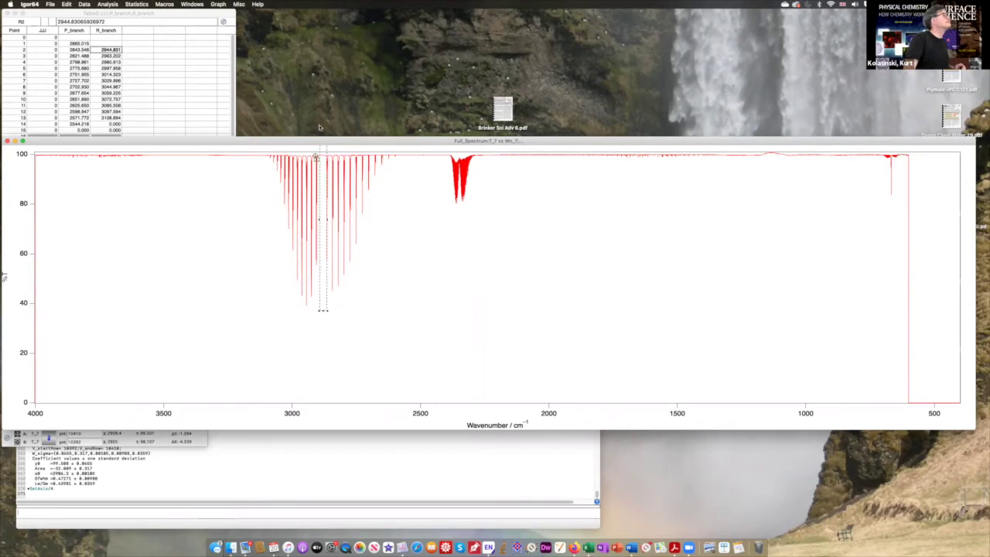
{"action": "left_click_drag", "start_coordinate": [327, 310], "coordinate": [257, 154]}
{"action": "left_click", "coordinate": [266, 165]}
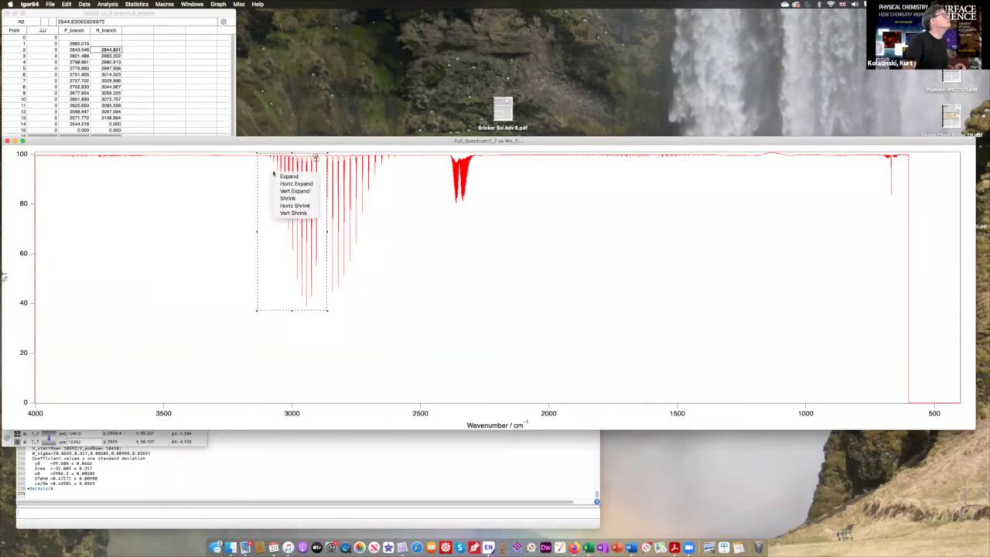
{"action": "left_click", "coordinate": [278, 175]}
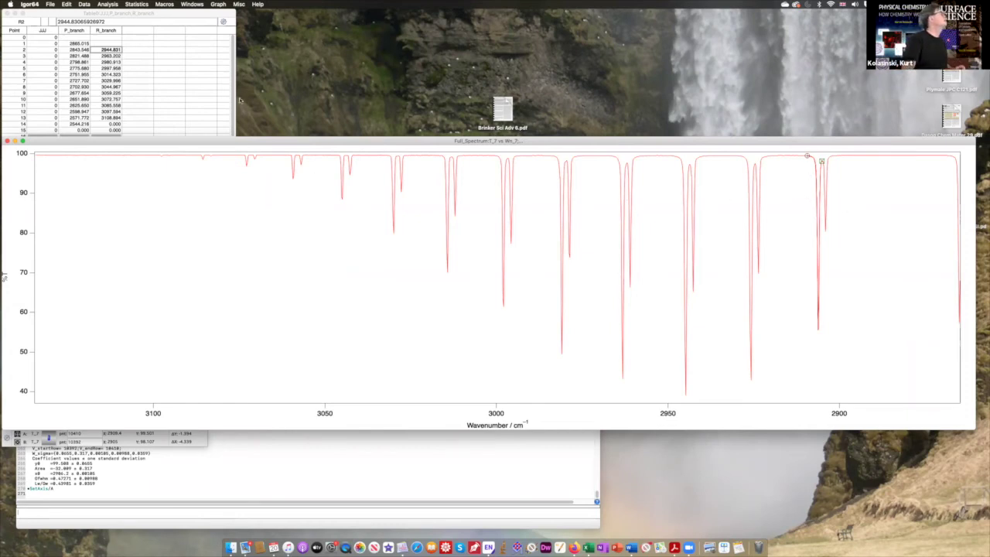
Run the Peak_Fit_R macro with JJ set to 0 to store the fitted line position in R_branch
{"action": "left_click", "coordinate": [164, 4]}
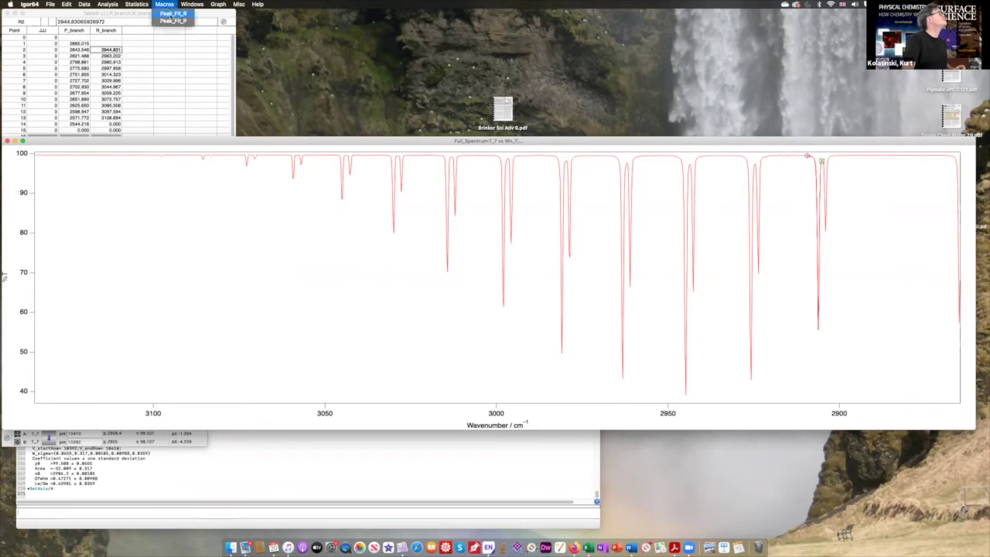
{"action": "left_click", "coordinate": [165, 14]}
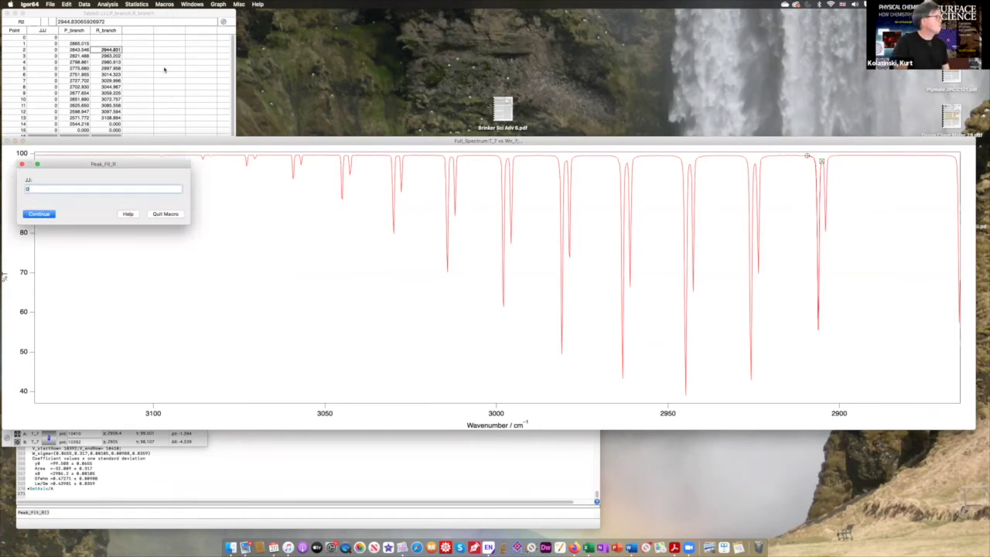
{"action": "left_click", "coordinate": [42, 213]}
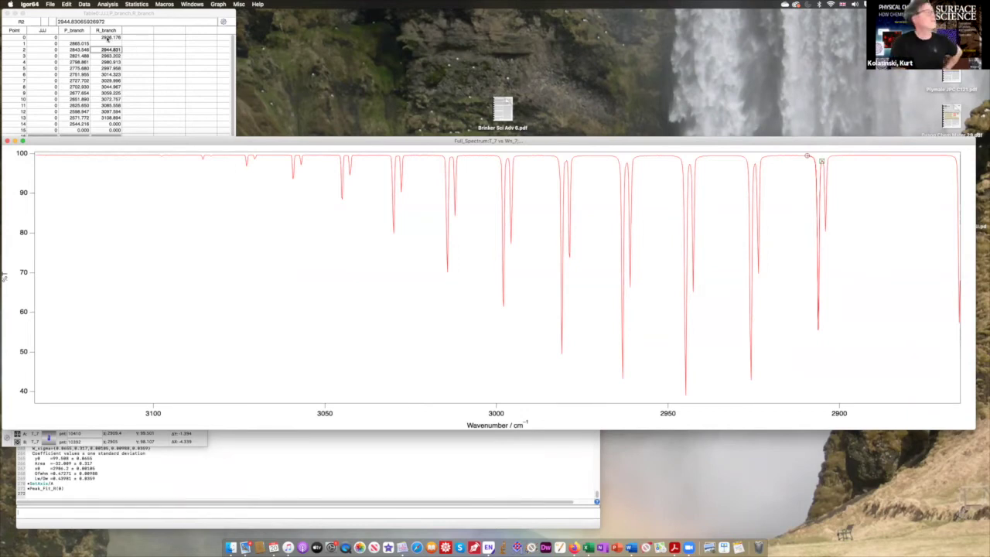
{"action": "double_click", "coordinate": [108, 30]}
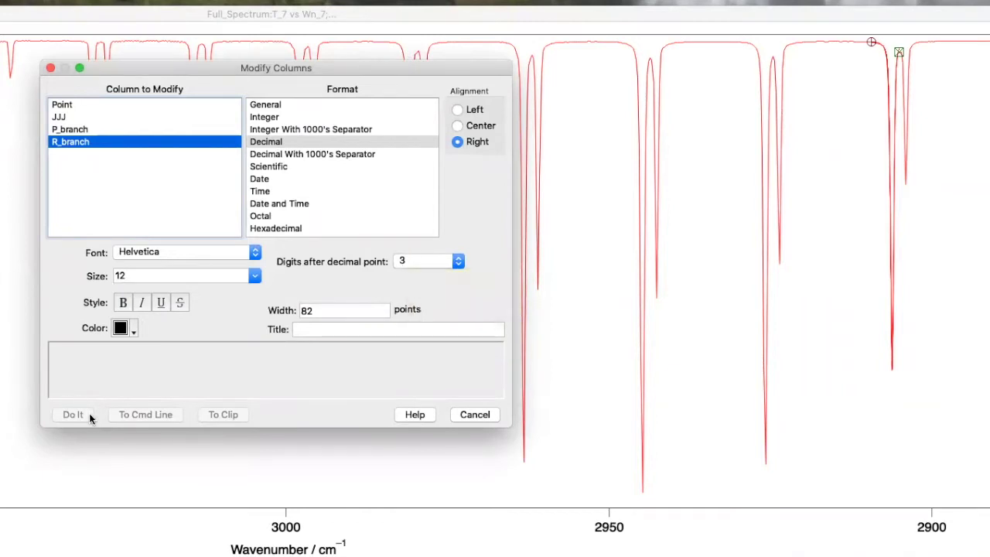
{"action": "left_click", "coordinate": [474, 416]}
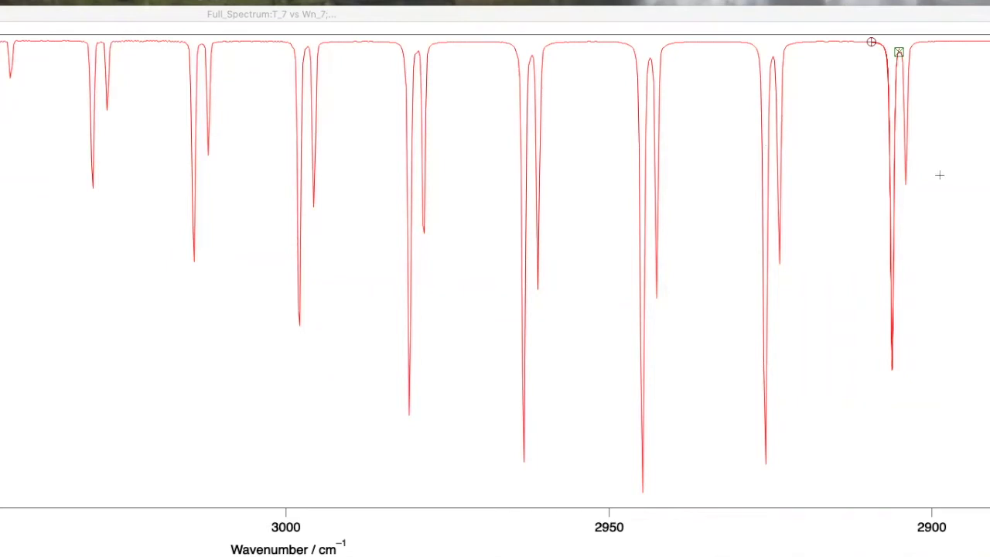
Move cursors A and B together to the R-branch line near 2926 cm⁻¹, at points 10491 and 10473
{"action": "left_click", "coordinate": [850, 167]}
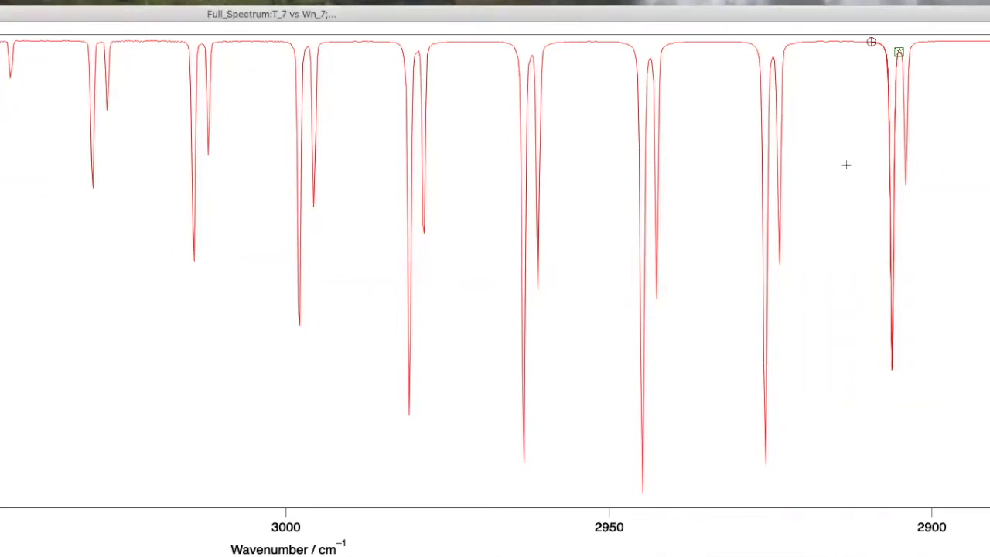
{"action": "key", "text": "Left"}
{"action": "key", "text": "Left"}
{"action": "key", "text": "Left"}
{"action": "key", "text": "Left"}
{"action": "key", "text": "Left"}
{"action": "key", "text": "Left"}
{"action": "key", "text": "Left"}
{"action": "key", "text": "Left"}
{"action": "key", "text": "Left"}
{"action": "key", "text": "Left"}
{"action": "key", "text": "Left"}
{"action": "key", "text": "Left"}
{"action": "key", "text": "Left"}
{"action": "key", "text": "Left"}
{"action": "key", "text": "Left"}
{"action": "key", "text": "Left"}
{"action": "key", "text": "Left"}
{"action": "key", "text": "Left"}
{"action": "key", "text": "Left"}
{"action": "key", "text": "Left"}
{"action": "key", "text": "Left"}
{"action": "key", "text": "Left"}
{"action": "key", "text": "Left"}
{"action": "key", "text": "Left"}
{"action": "key", "text": "Left"}
{"action": "key", "text": "Left"}
{"action": "key", "text": "Left"}
{"action": "key", "text": "Left"}
{"action": "key", "text": "Left"}
{"action": "key", "text": "Left"}
{"action": "key", "text": "Left"}
{"action": "key", "text": "Left"}
{"action": "key", "text": "Left"}
{"action": "key", "text": "Left"}
{"action": "key", "text": "Left"}
{"action": "key", "text": "Right"}
{"action": "key", "text": "Right"}
{"action": "key", "text": "Right"}
{"action": "key", "text": "Right"}
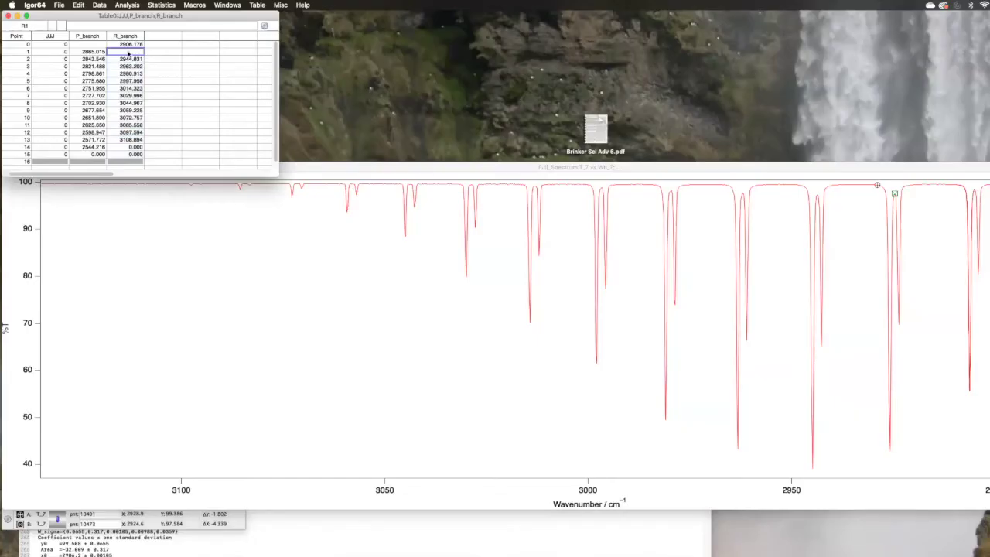
Run the Peak_Fit_R macro with JJ set to 1 to fill R_branch point 1
{"action": "left_click", "coordinate": [198, 7]}
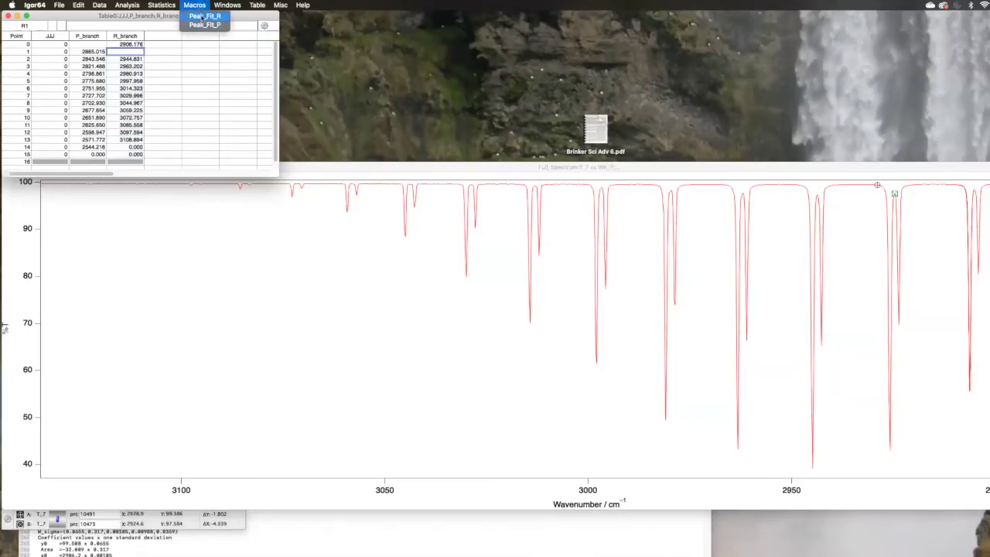
{"action": "left_click", "coordinate": [204, 16]}
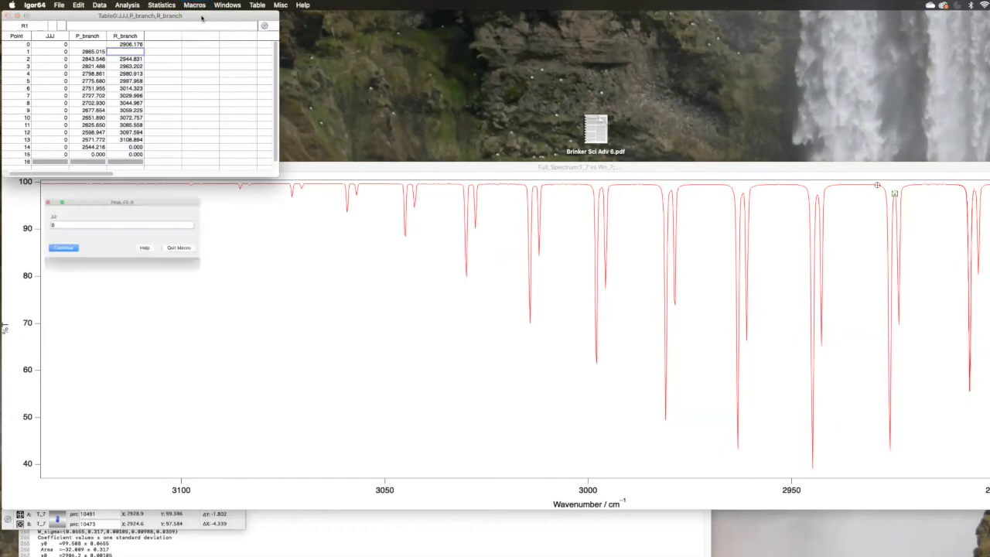
{"action": "type", "text": "1"}
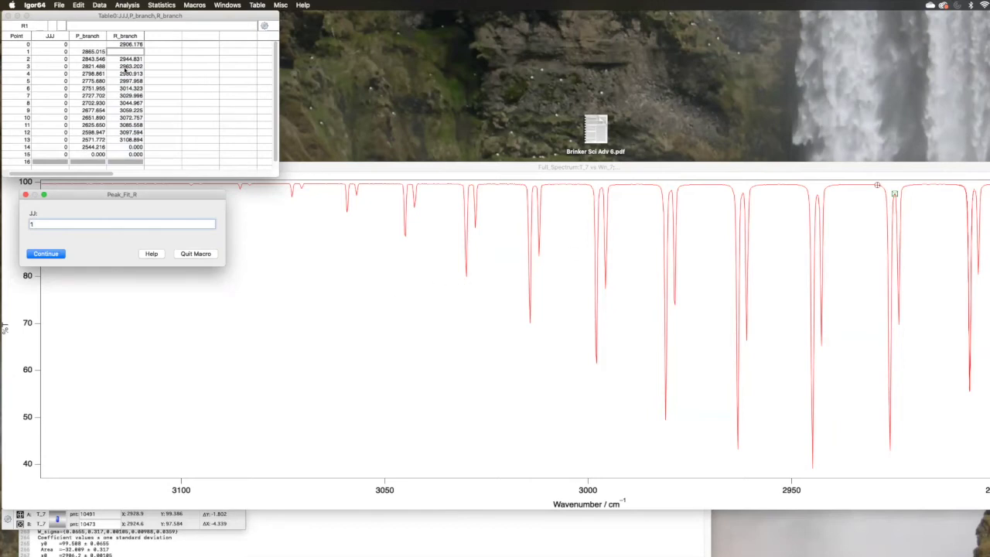
{"action": "key", "text": "Return"}
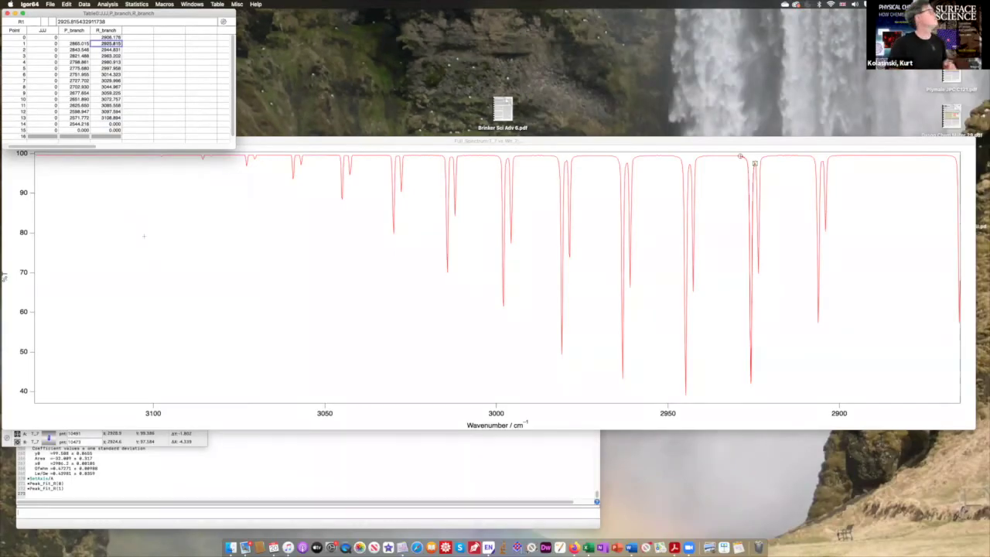
Expand the graph in both directions on the weak high-wavenumber R-branch lines, from about 3135 to 3066 cm⁻¹
{"action": "left_click", "coordinate": [276, 175]}
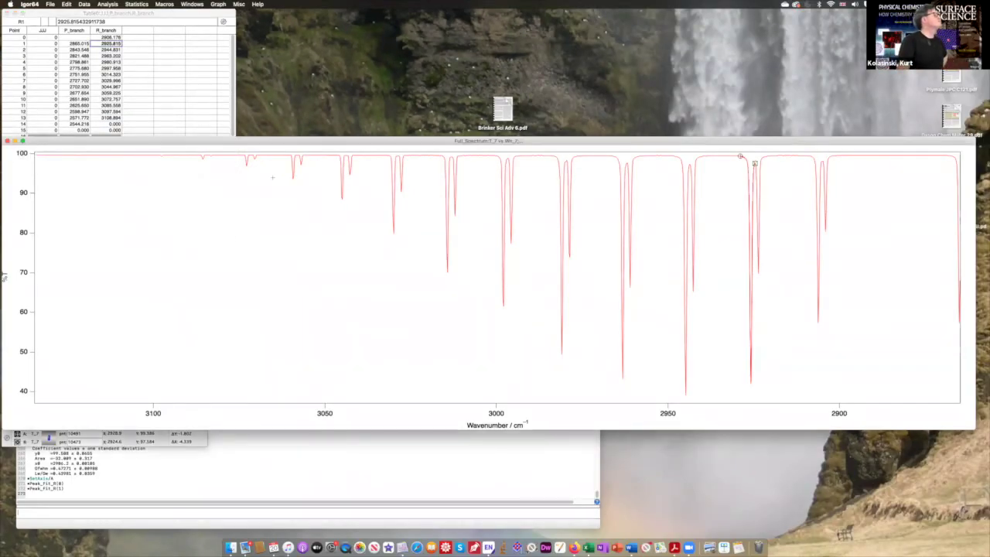
{"action": "left_click_drag", "start_coordinate": [269, 172], "coordinate": [159, 176]}
{"action": "left_click_drag", "start_coordinate": [109, 167], "coordinate": [33, 152]}
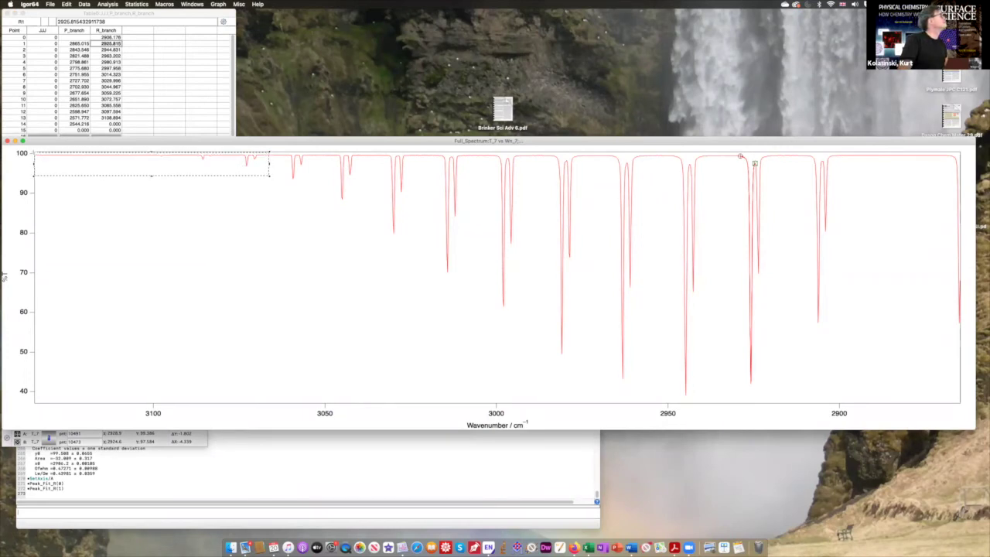
{"action": "left_click", "coordinate": [66, 167]}
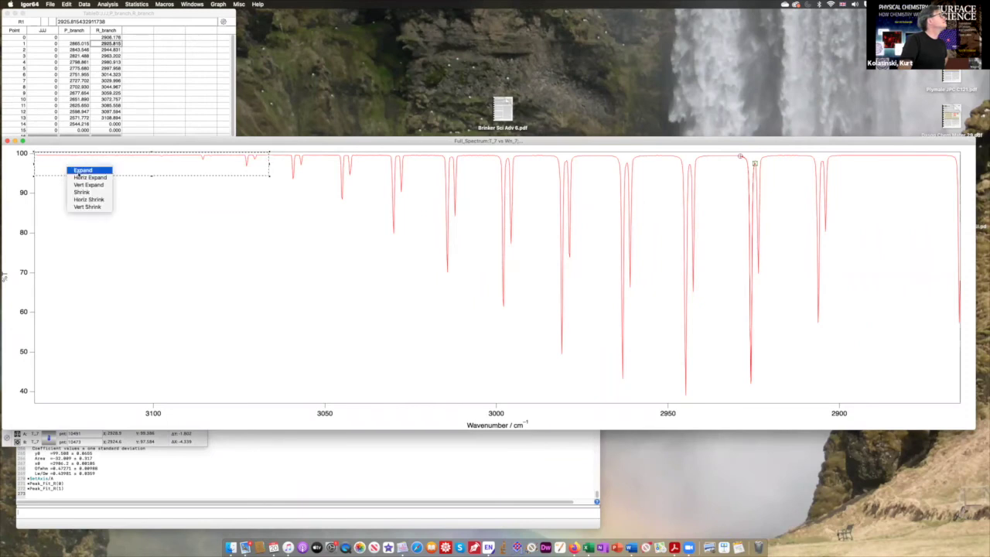
{"action": "left_click", "coordinate": [78, 168]}
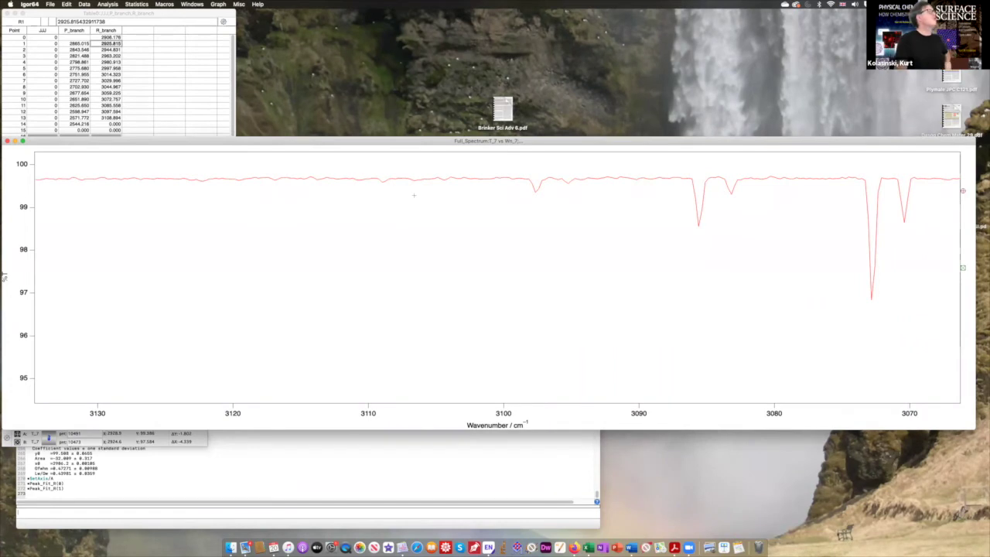
Open the recent HCl analysis experiment without saving the changes to HCl Rovib Spectra.pxp
{"action": "left_click", "coordinate": [177, 107]}
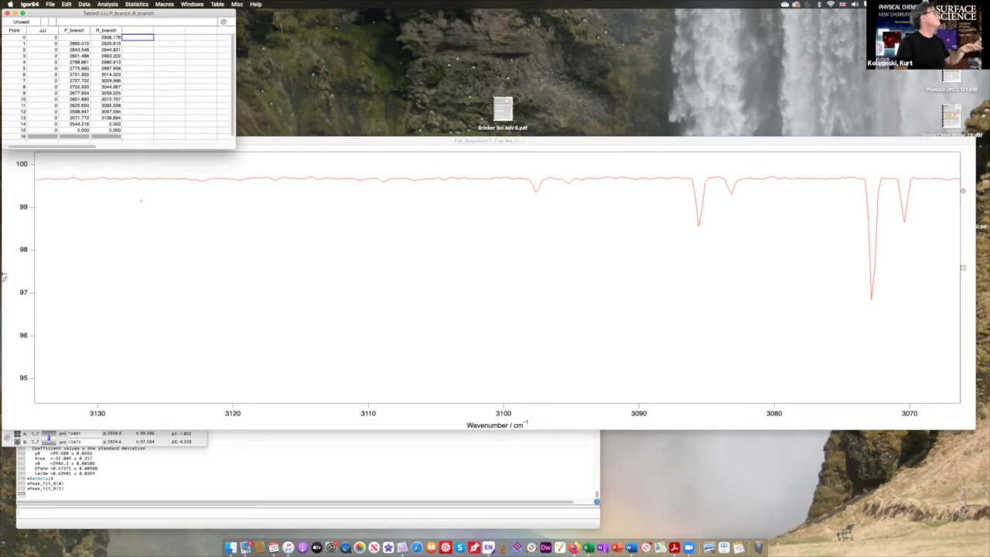
{"action": "left_click", "coordinate": [49, 4]}
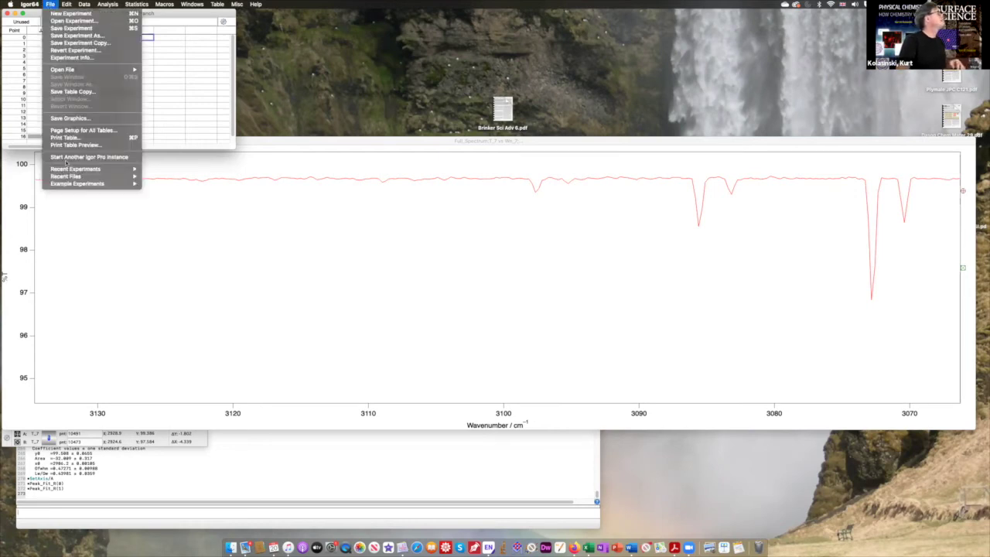
{"action": "mouse_move", "coordinate": [68, 172]}
{"action": "left_click", "coordinate": [174, 177]}
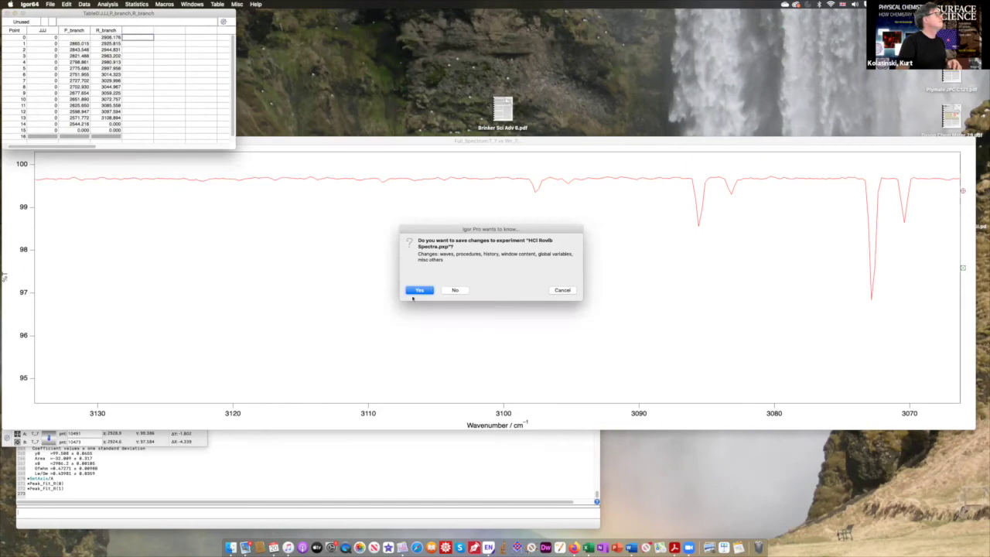
{"action": "left_click", "coordinate": [449, 289]}
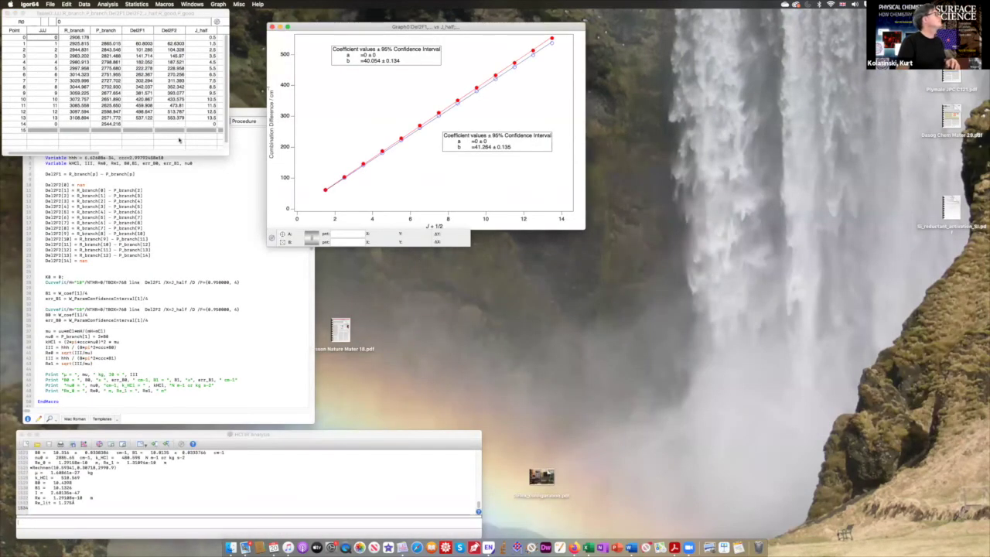
Examine the Calc_Del2F2 macro's name, its variable declarations and the line calculating Del2F1 from R_branch and P_branch
{"action": "left_click", "coordinate": [209, 154]}
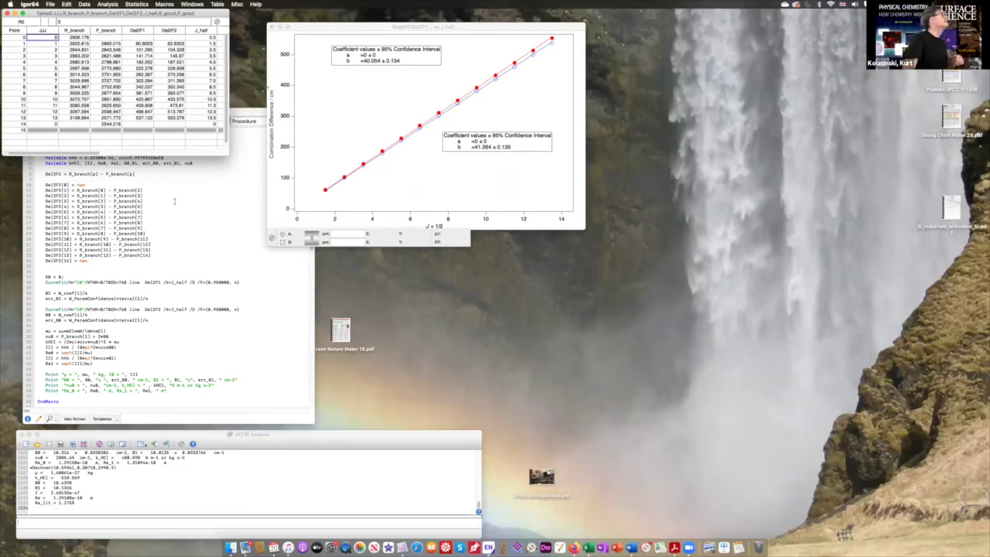
{"action": "left_click", "coordinate": [168, 201]}
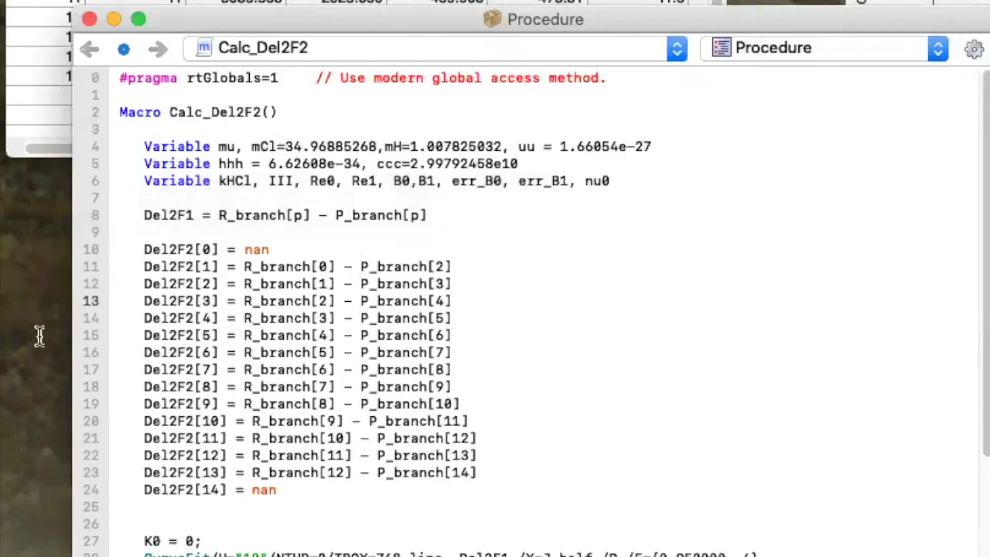
{"action": "left_click", "coordinate": [108, 112]}
{"action": "left_click_drag", "start_coordinate": [109, 112], "coordinate": [108, 124]}
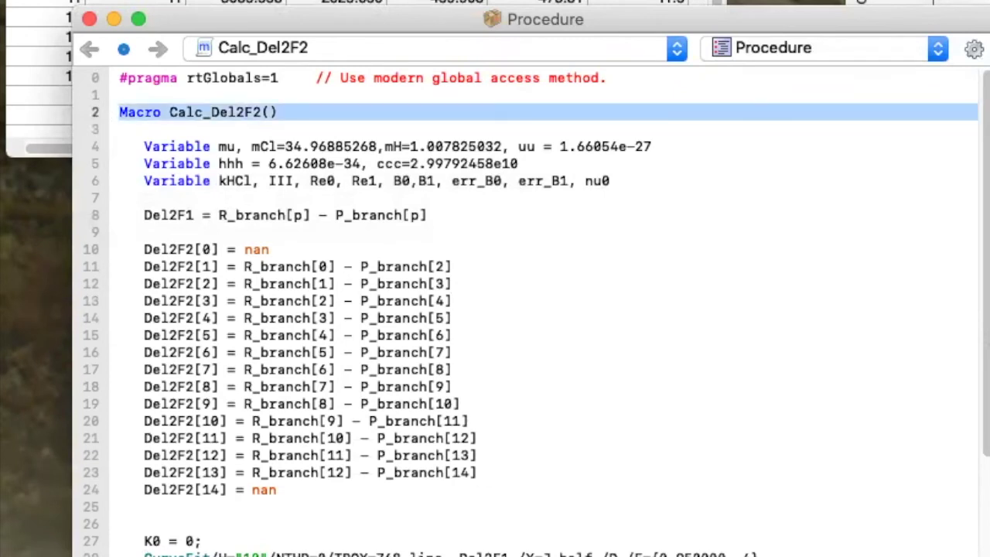
{"action": "key", "text": "Left"}
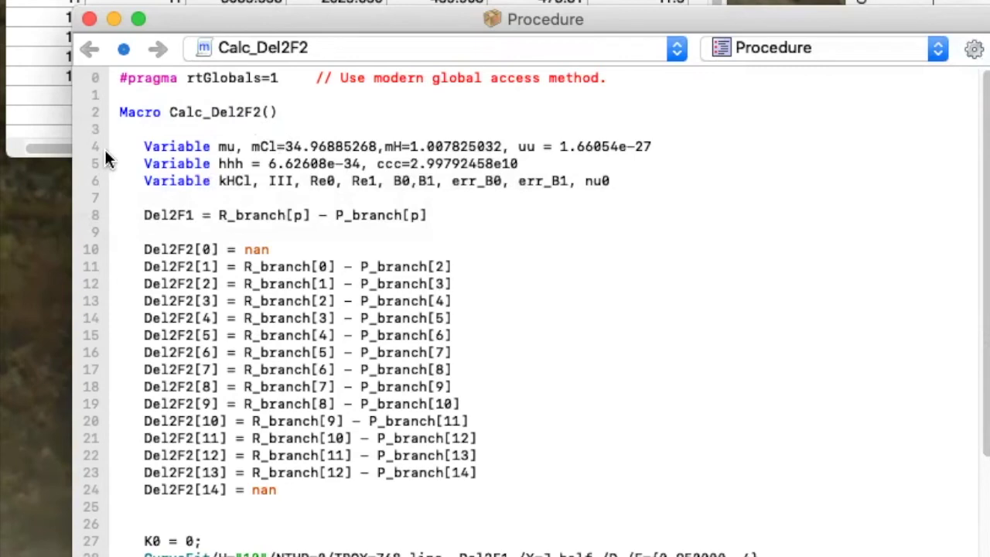
{"action": "left_click_drag", "start_coordinate": [95, 147], "coordinate": [122, 199]}
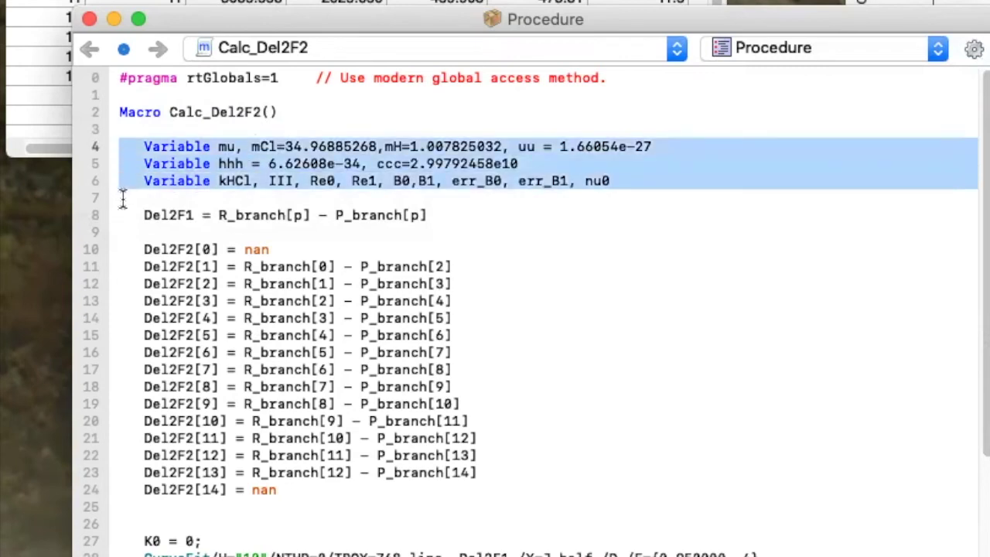
{"action": "left_click_drag", "start_coordinate": [112, 212], "coordinate": [114, 224]}
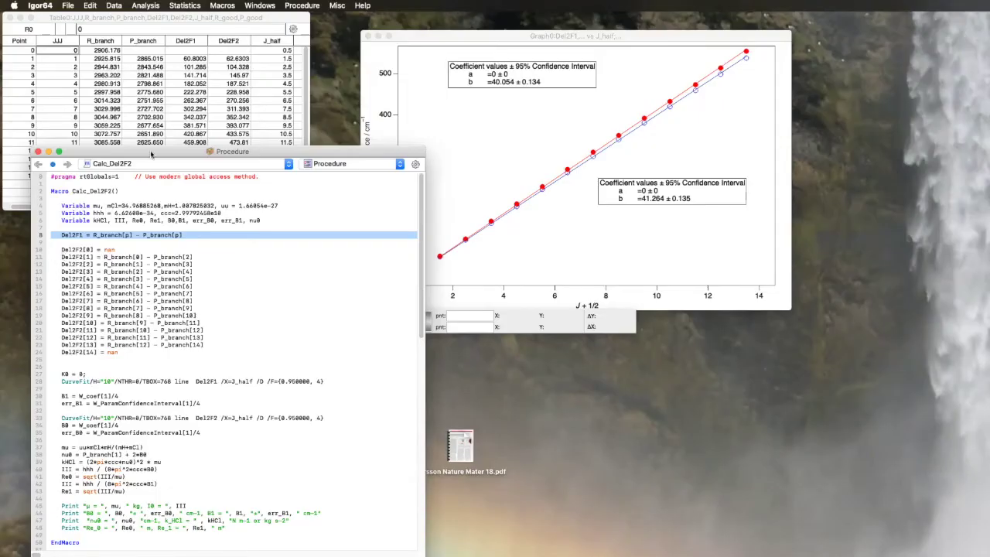
Check the Del2F1 column in the table, and highlight the macro line calculating Del2F2[1] from R_branch[0] and P_branch[2]
{"action": "left_click", "coordinate": [169, 101]}
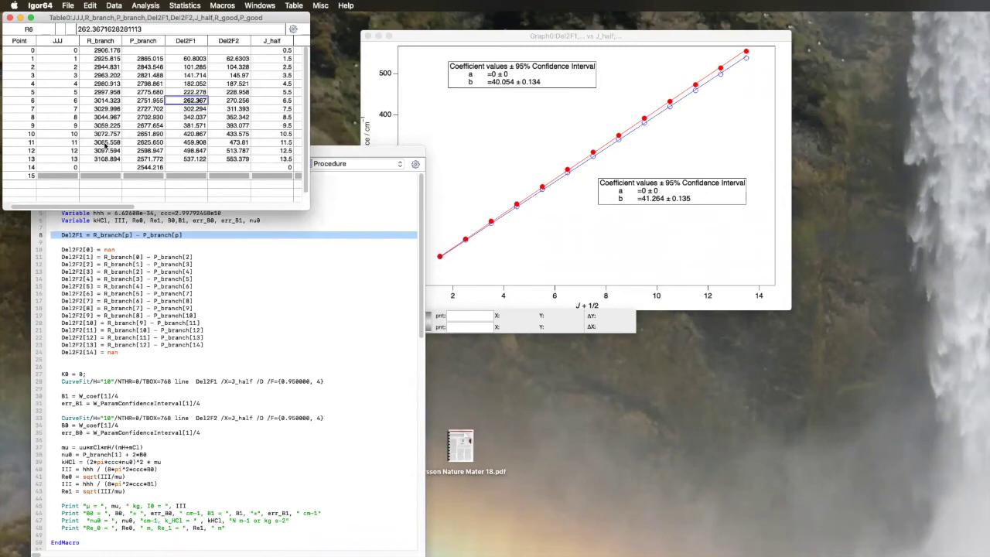
{"action": "left_click", "coordinate": [179, 353]}
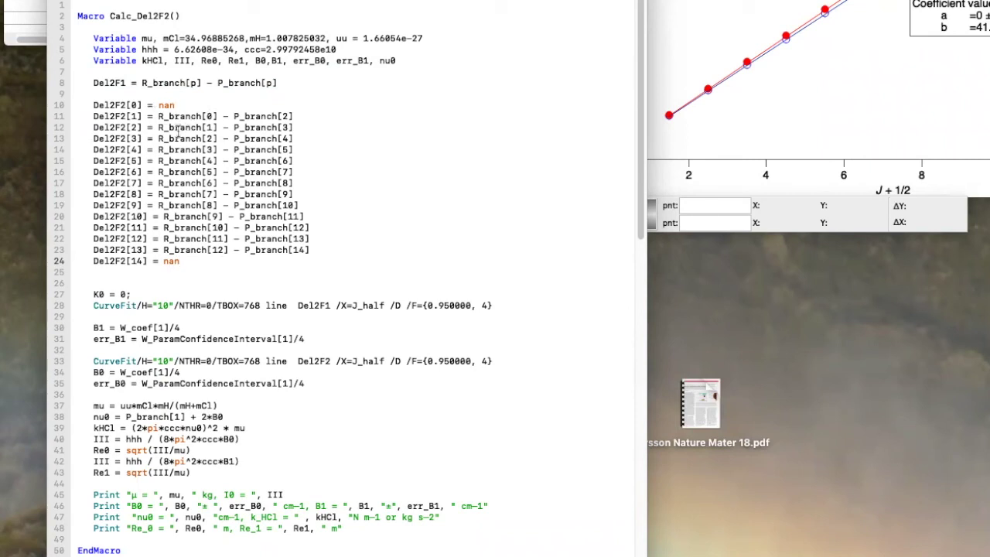
{"action": "left_click_drag", "start_coordinate": [80, 117], "coordinate": [81, 130]}
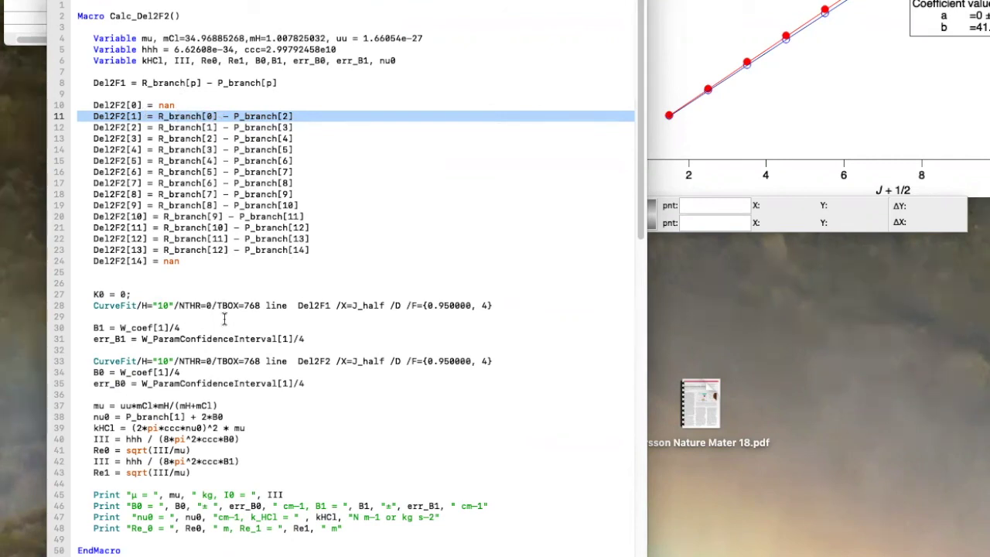
Set up a curve fit with the line function, using Del2F1 as Y data and J_half as X data
{"action": "left_click", "coordinate": [679, 137]}
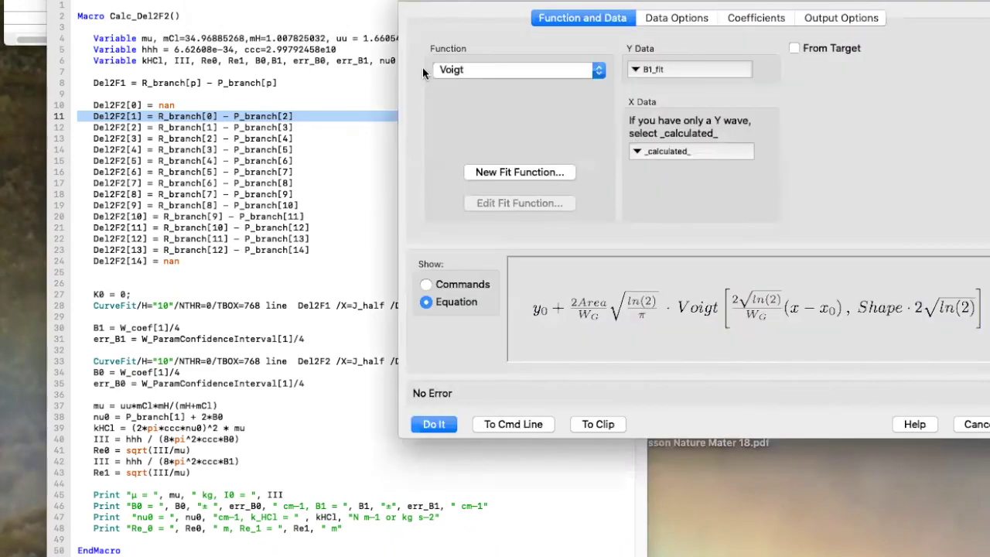
{"action": "left_click", "coordinate": [451, 70]}
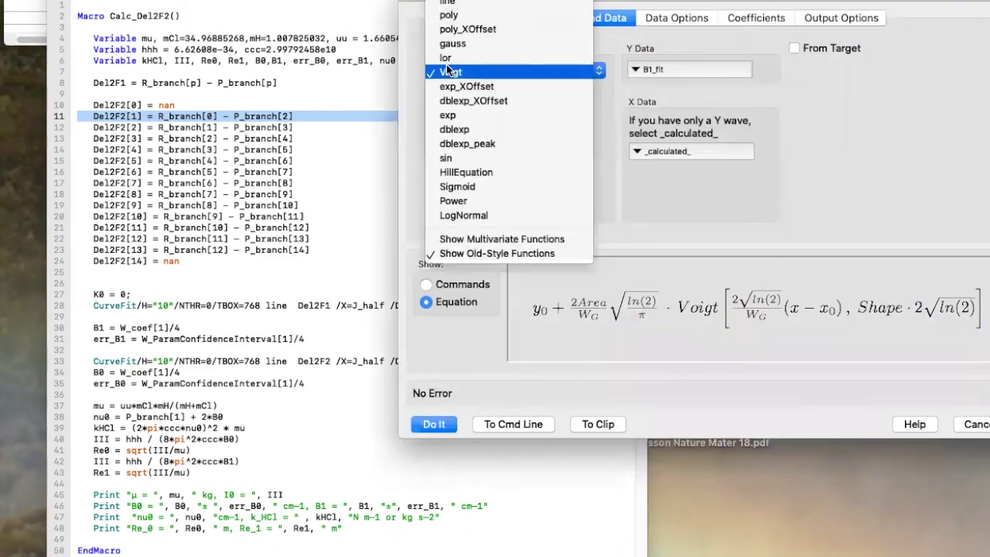
{"action": "left_click", "coordinate": [447, 6]}
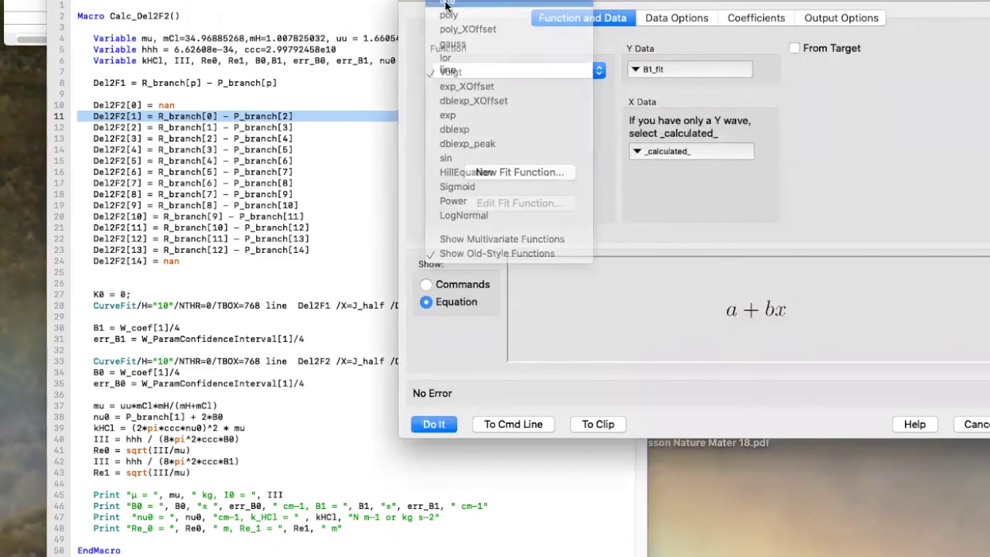
{"action": "left_click", "coordinate": [678, 70]}
{"action": "left_click", "coordinate": [685, 160]}
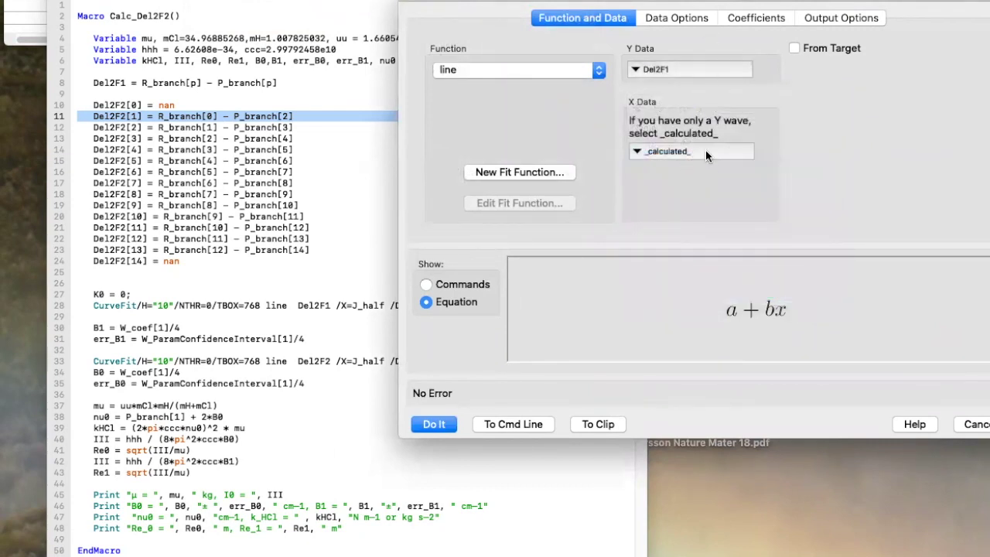
{"action": "left_click", "coordinate": [705, 151]}
{"action": "left_click", "coordinate": [697, 274]}
Hold coefficient a at an initial guess of 0 and run the line fit
{"action": "left_click", "coordinate": [740, 21]}
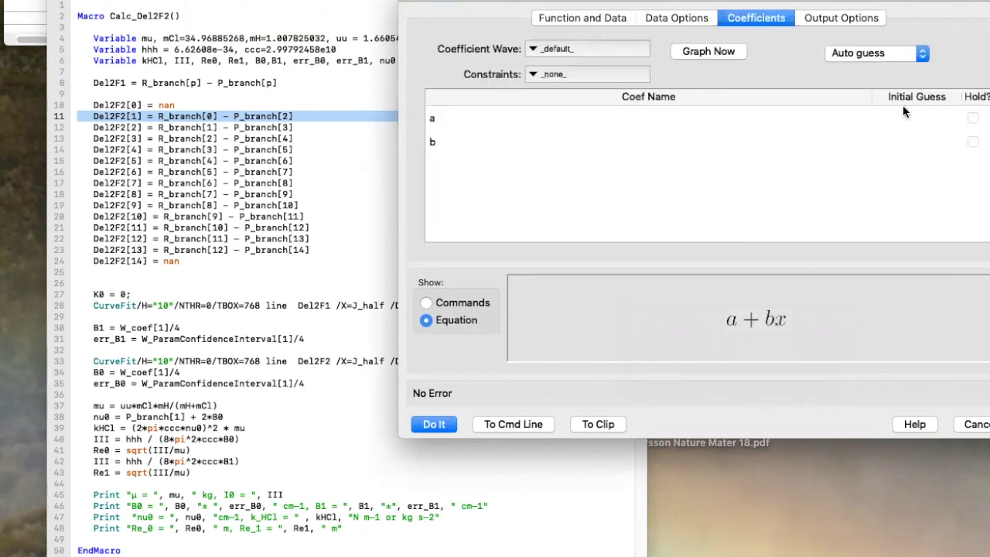
{"action": "left_click", "coordinate": [974, 118]}
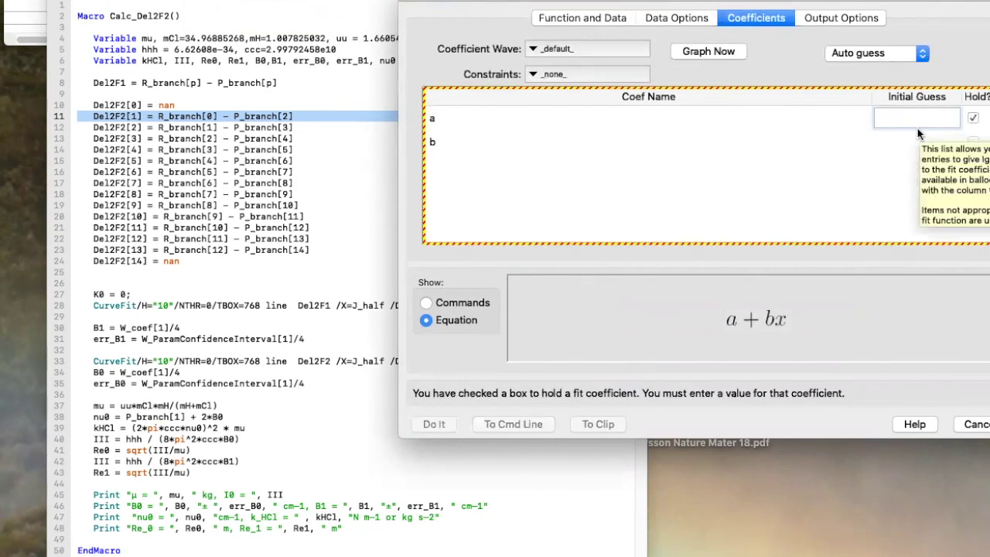
{"action": "type", "text": "0"}
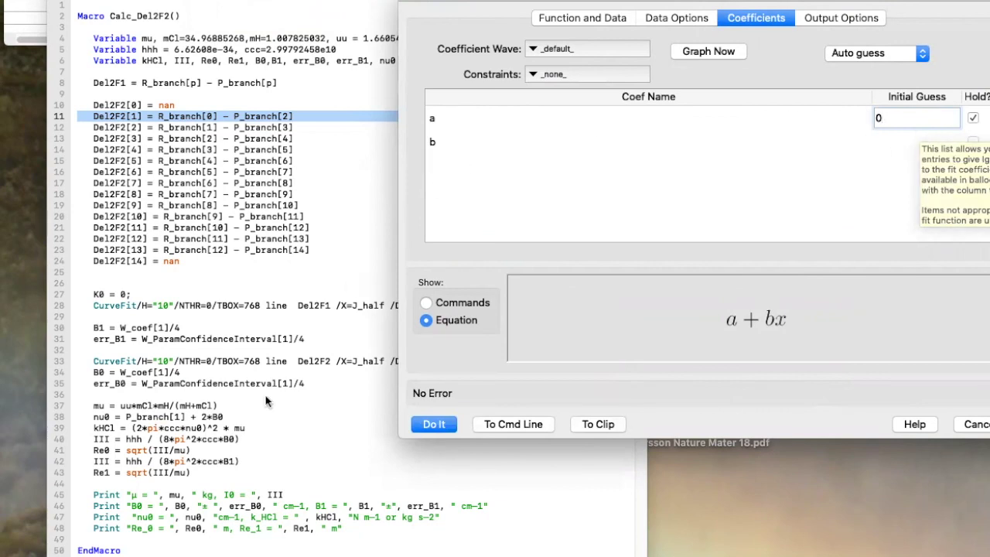
{"action": "left_click", "coordinate": [434, 424]}
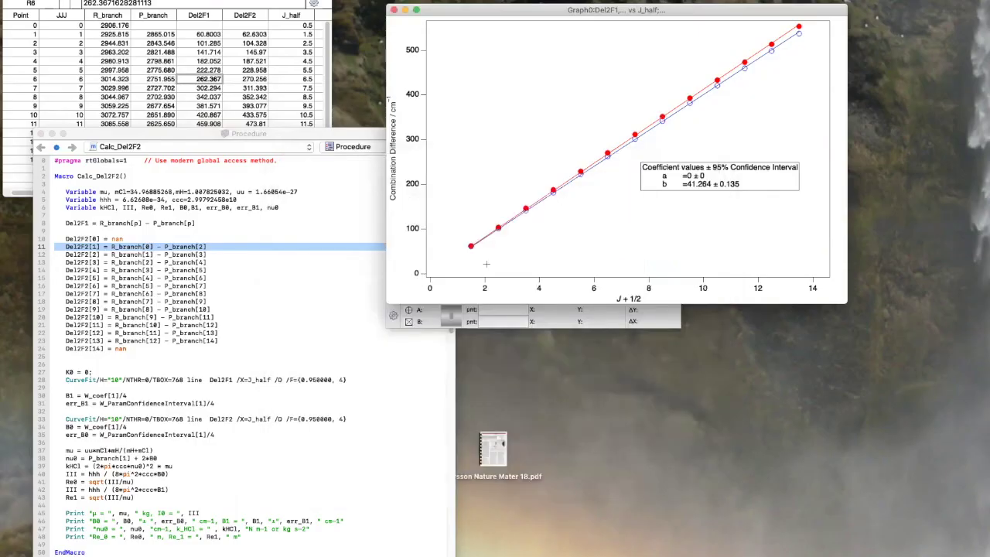